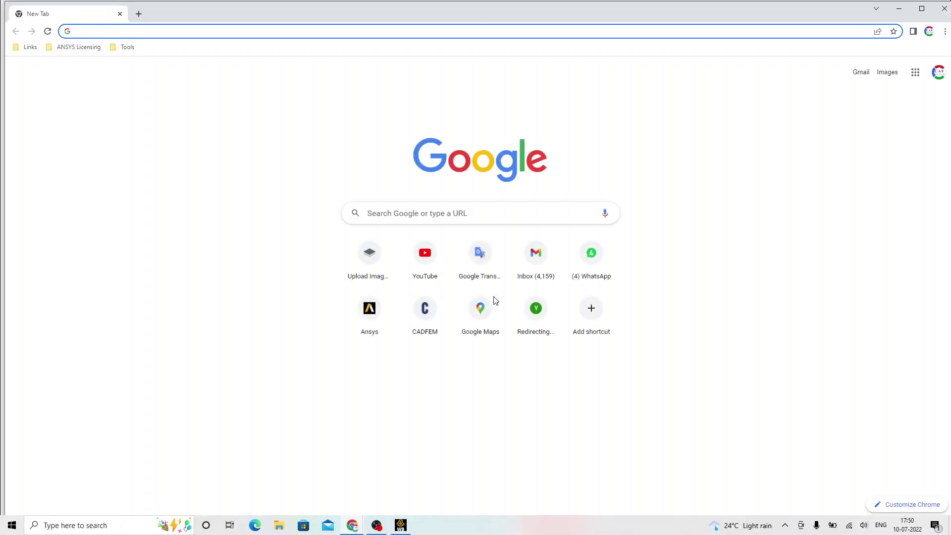
Search Google for 'ansys' and open the official ansys.com Engineering Simulation Software result
type("ansys")
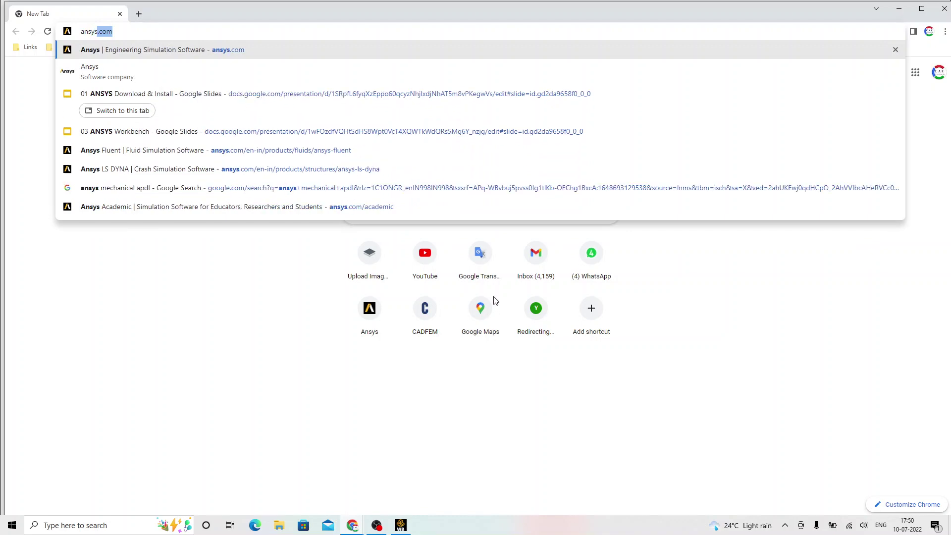
key("Return")
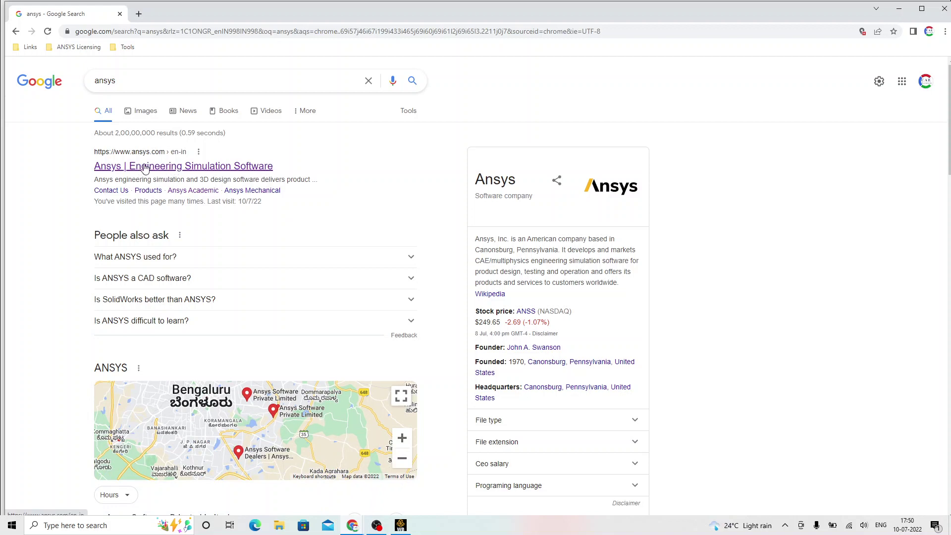
left_click(188, 170)
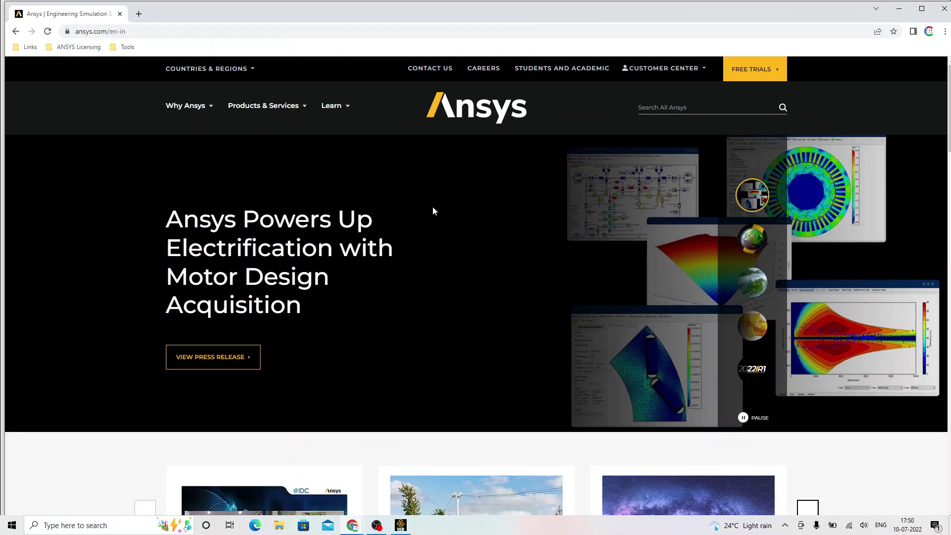
Browse the Ansys homepage, then go to the Students and Academic section from the top navigation
scroll(434, 211, "down", 15)
scroll(436, 216, "down", 15)
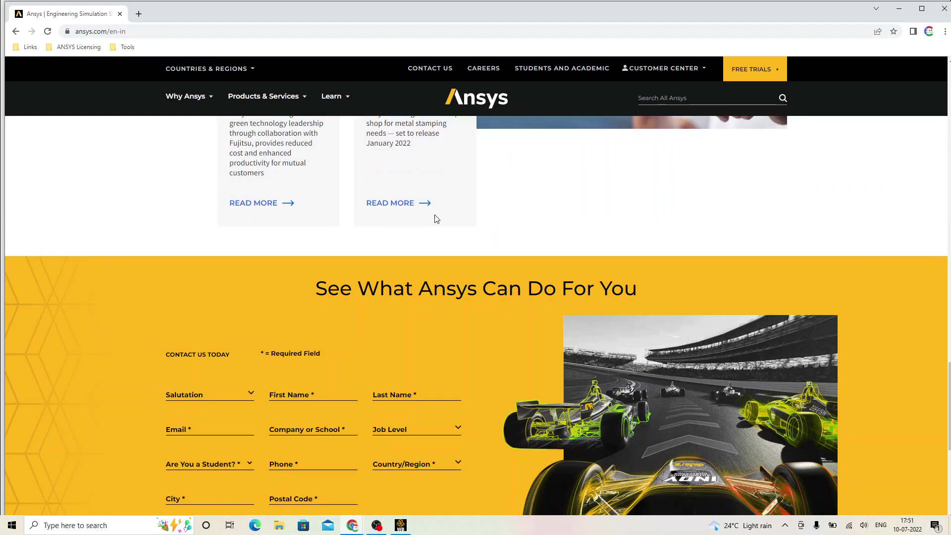
scroll(436, 218, "up", 5)
scroll(436, 218, "up", 20)
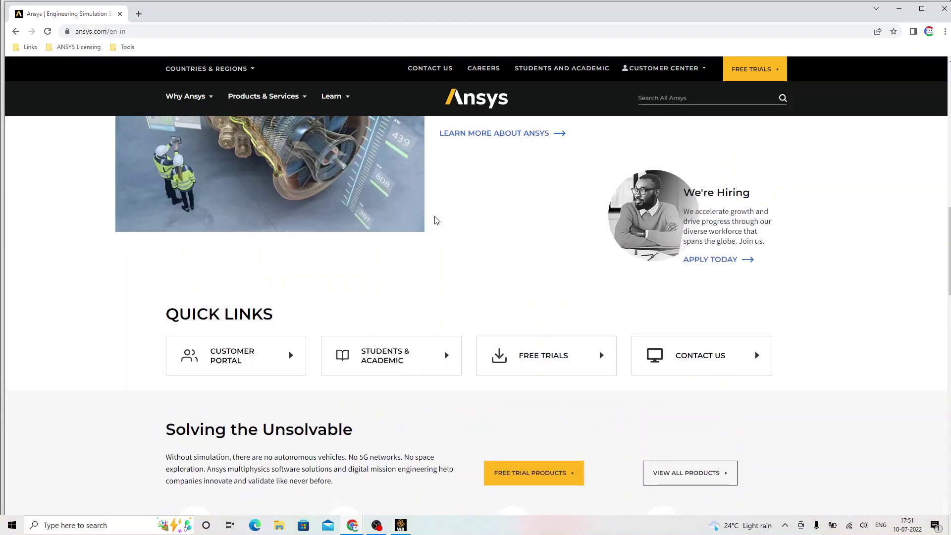
scroll(436, 221, "up", 2)
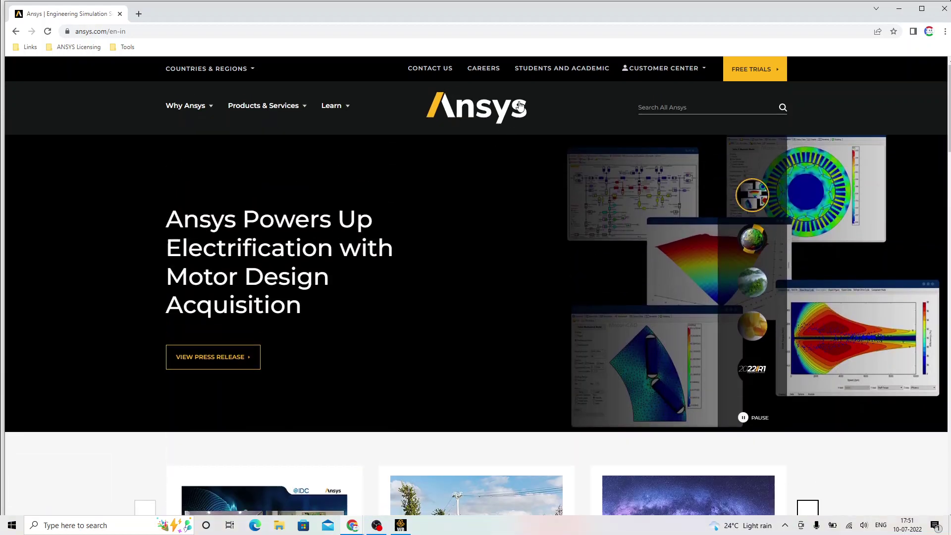
left_click(549, 71)
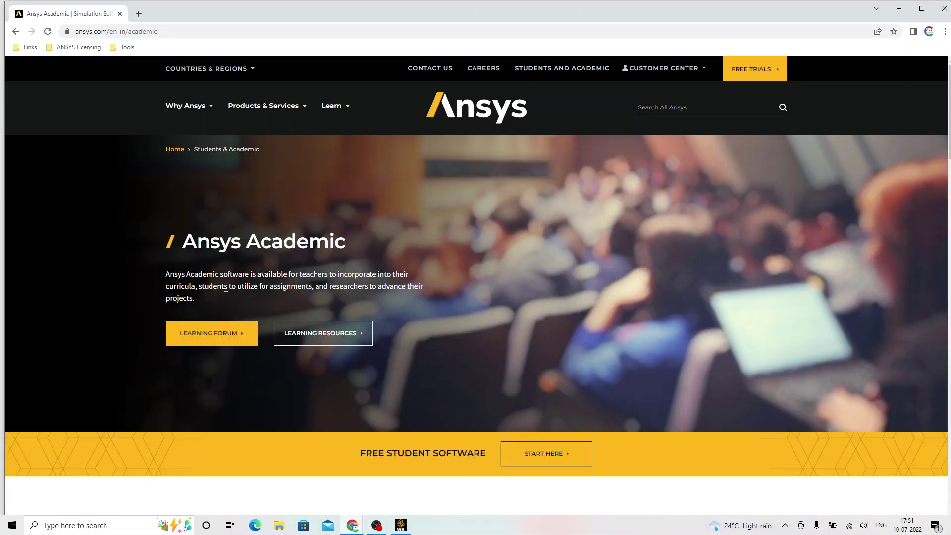
double_click(186, 237)
left_click_drag(252, 240, 346, 241)
left_click(170, 277)
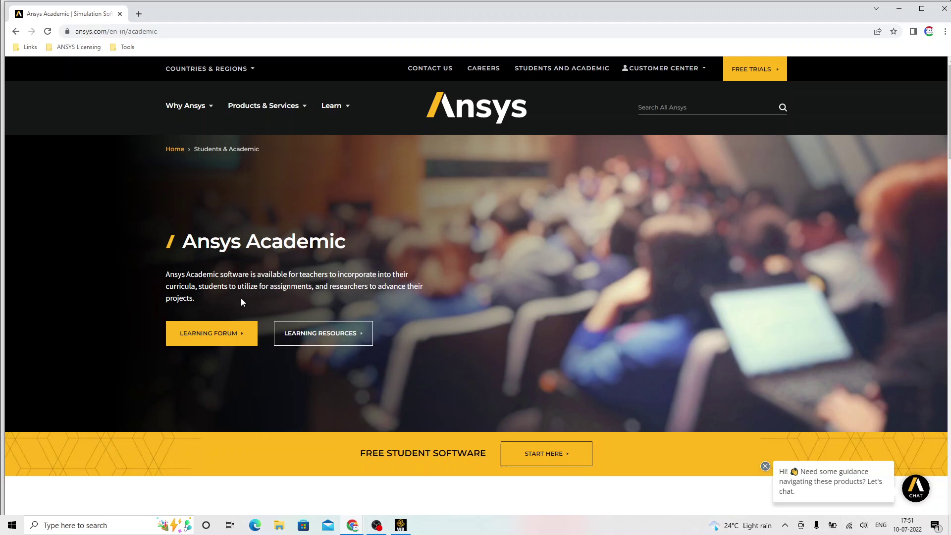
scroll(431, 317, "down", 1)
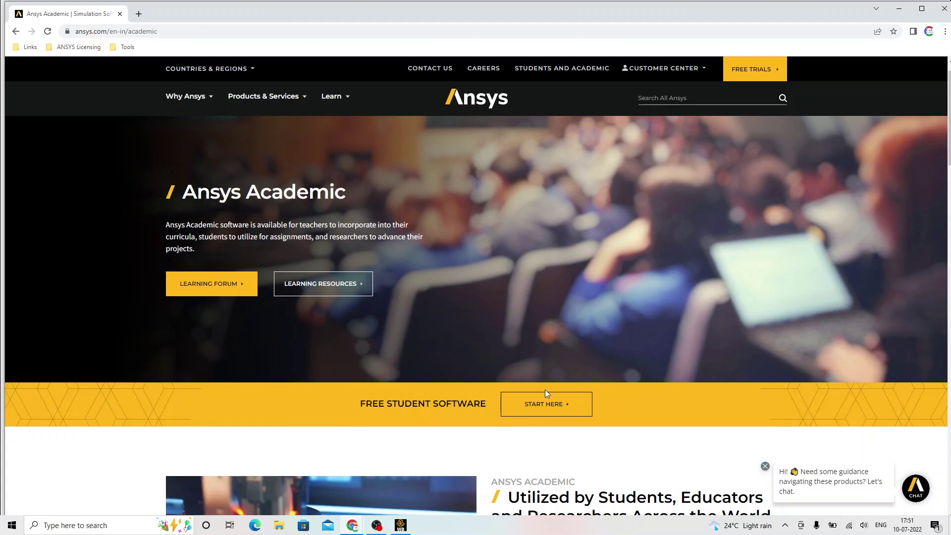
Open the Free Student Software page and choose Free Download Now under Ansys Student
left_click(548, 409)
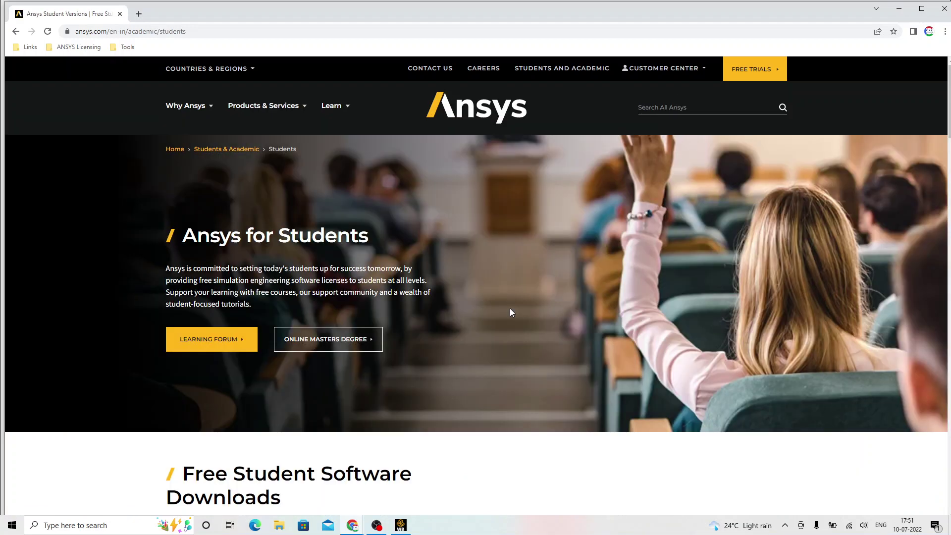
scroll(512, 312, "down", 1)
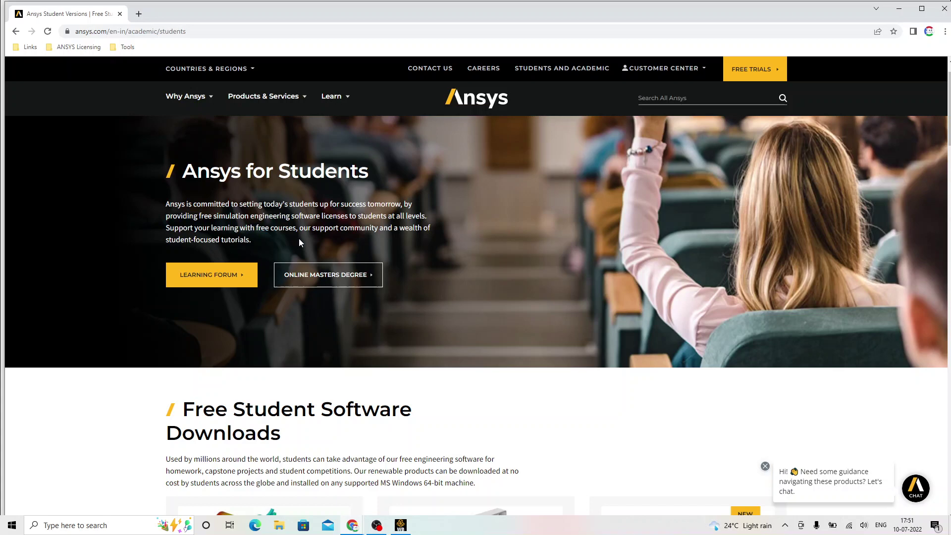
scroll(299, 240, "down", 2)
scroll(300, 243, "down", 5)
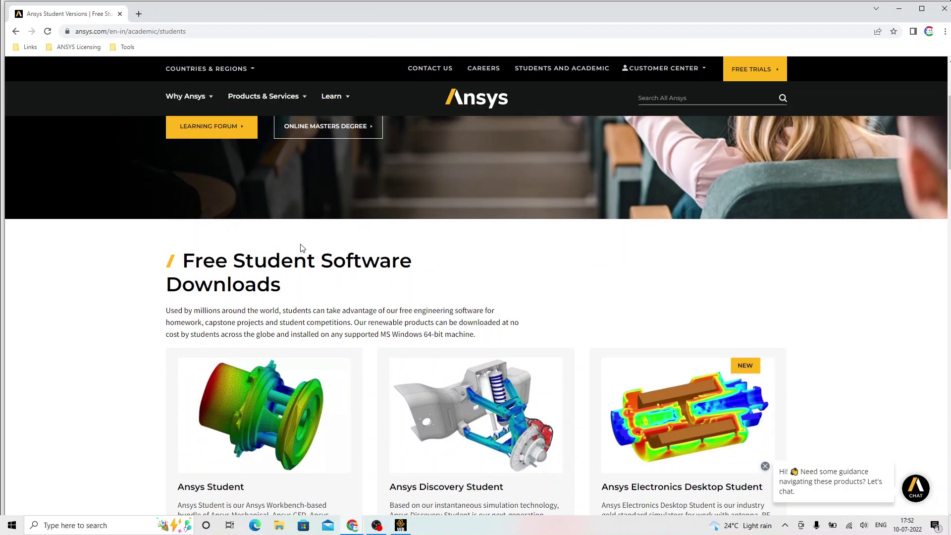
scroll(300, 244, "down", 1)
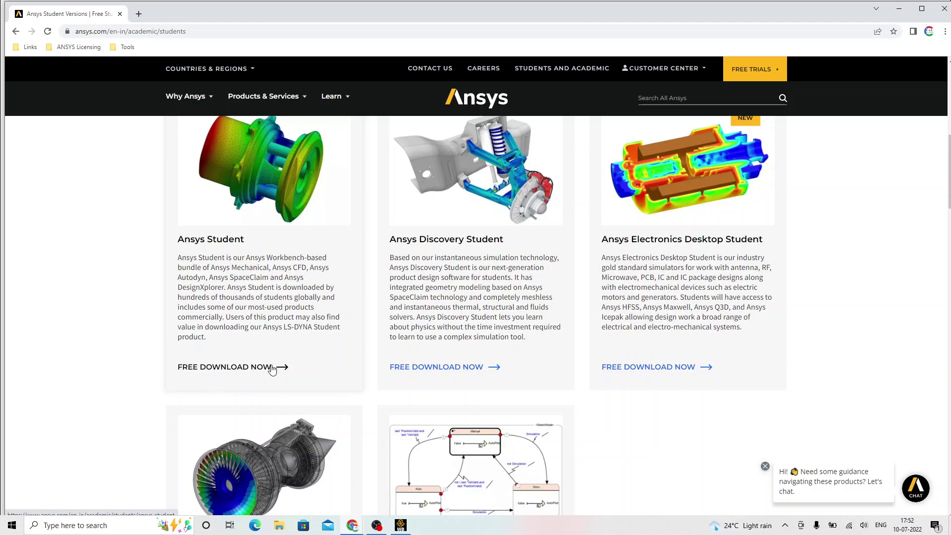
scroll(271, 369, "up", 4)
scroll(273, 369, "down", 4)
left_click(249, 373)
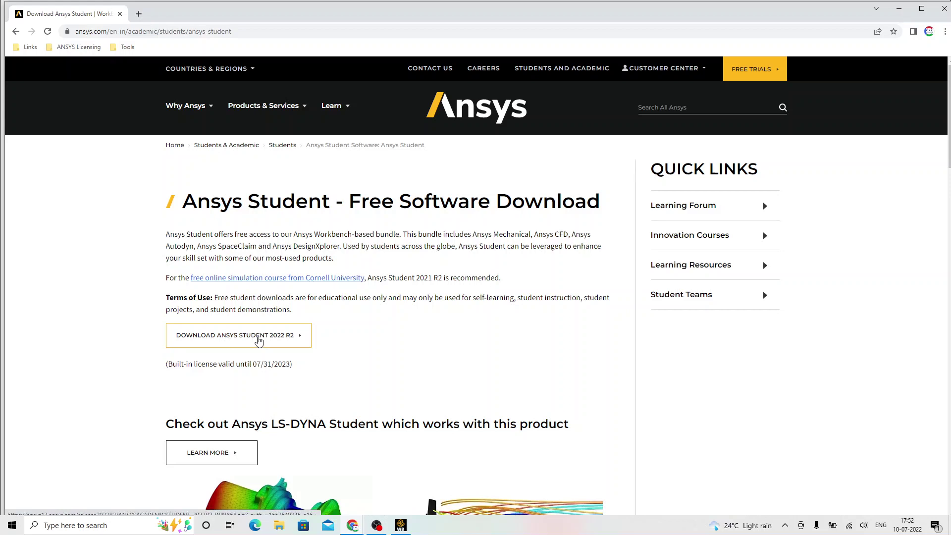
Scroll down the Ansys Student download page to the Installation Steps and other information sections
scroll(258, 341, "down", 7)
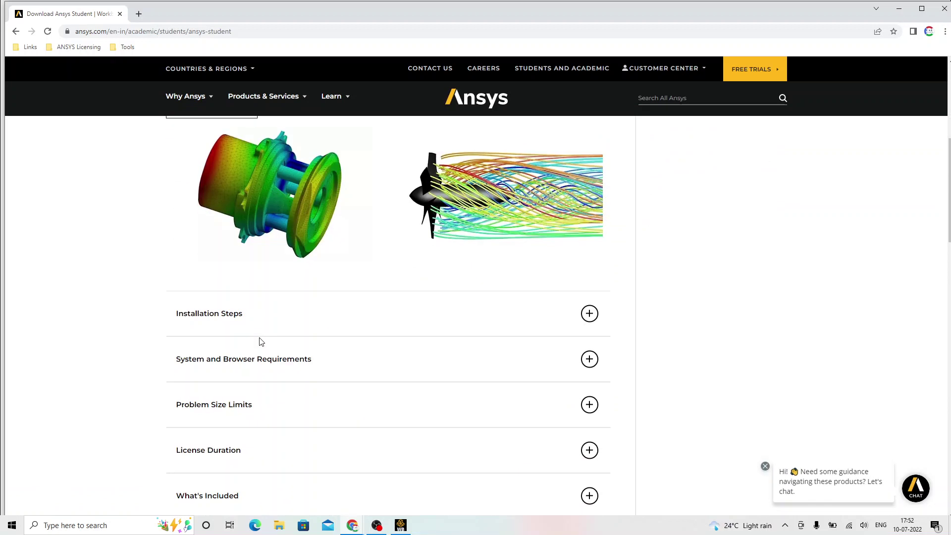
scroll(261, 342, "down", 2)
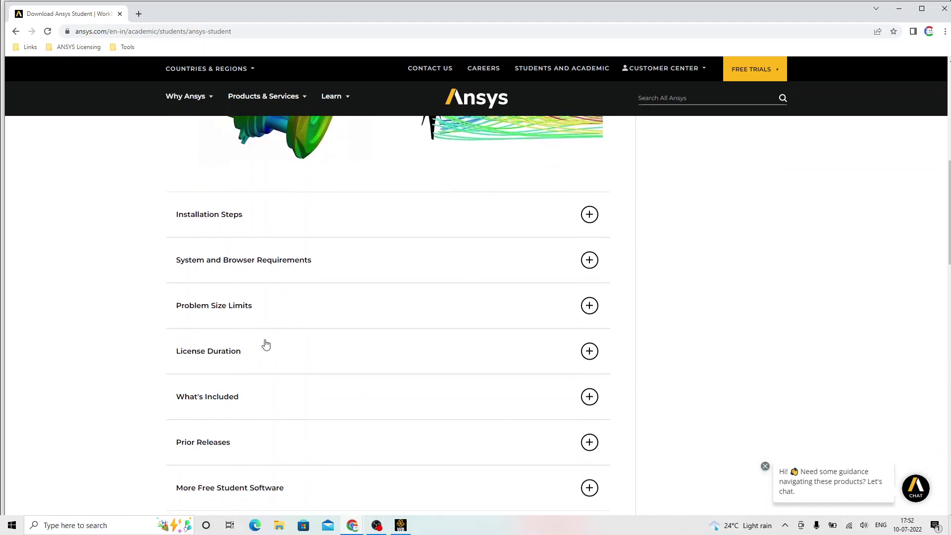
scroll(267, 350, "down", 1)
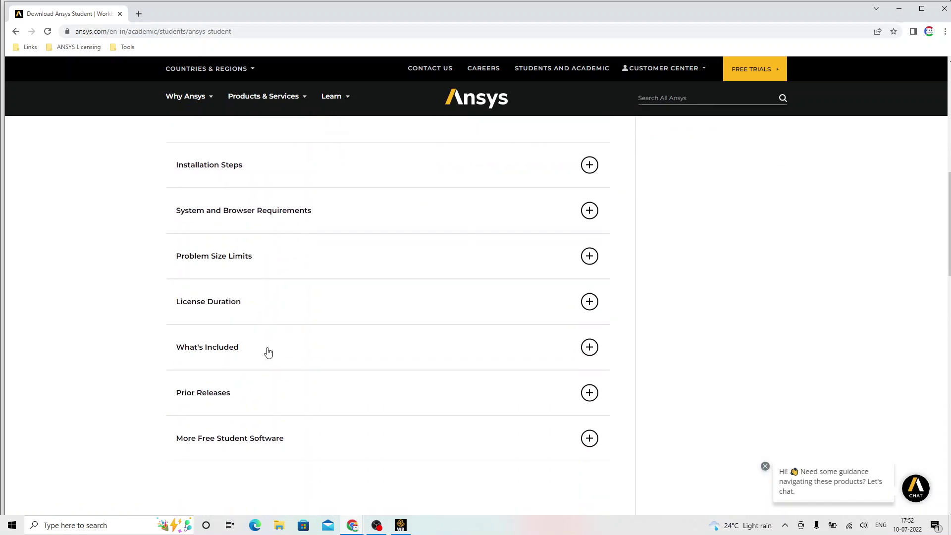
scroll(268, 353, "up", 1)
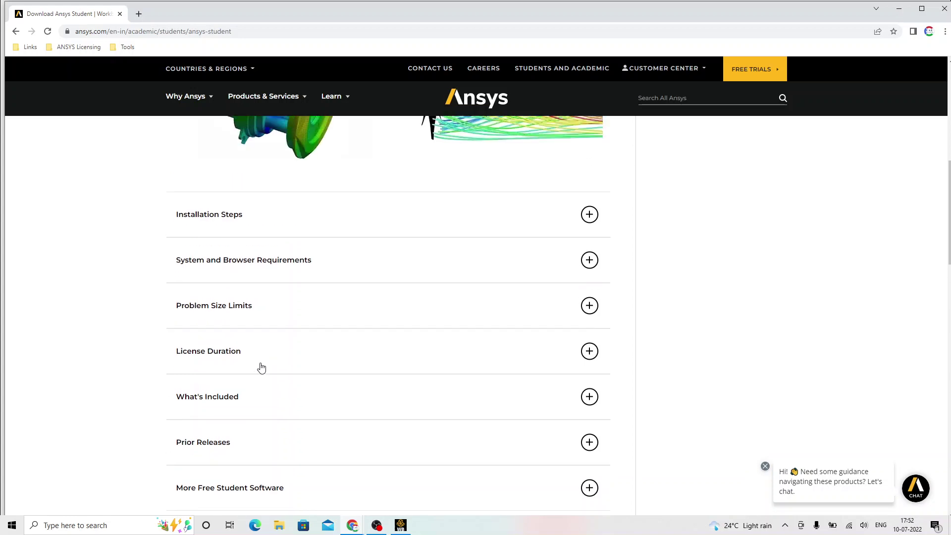
Expand and collapse the What's Included and License Duration sections
left_click(251, 398)
scroll(252, 397, "down", 5)
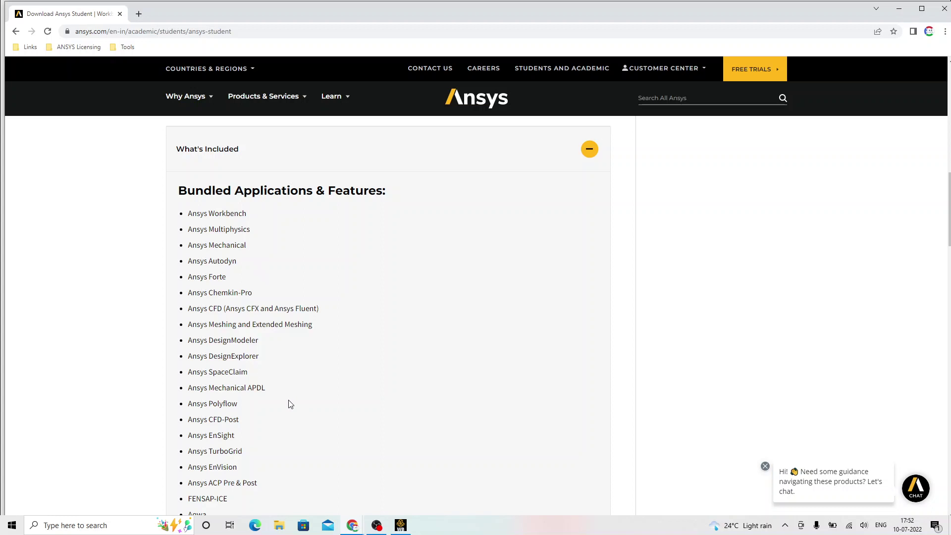
scroll(304, 400, "up", 3)
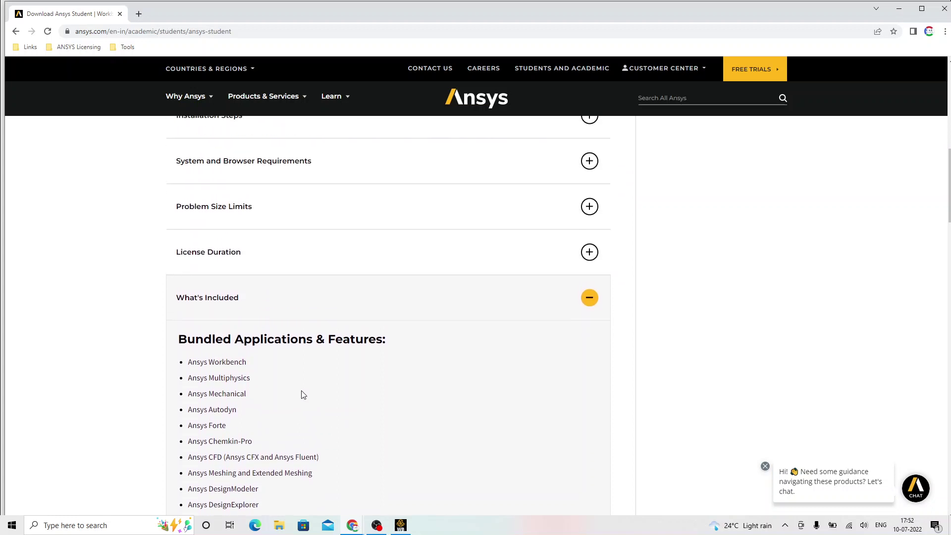
left_click(266, 308)
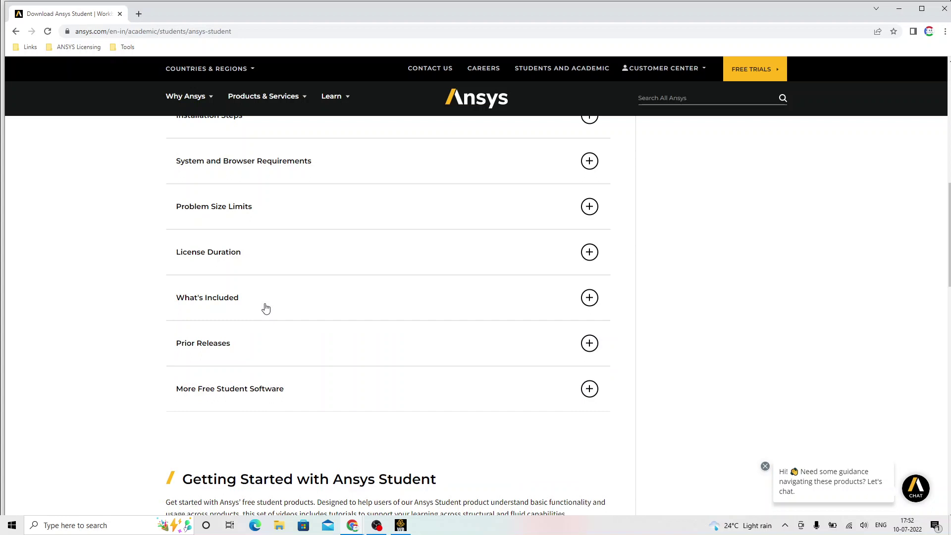
left_click(260, 256)
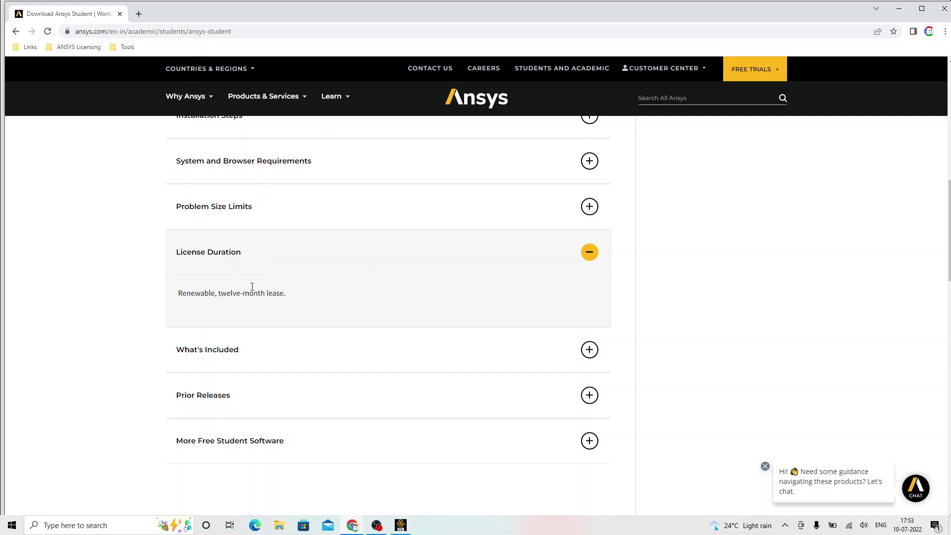
left_click(234, 262)
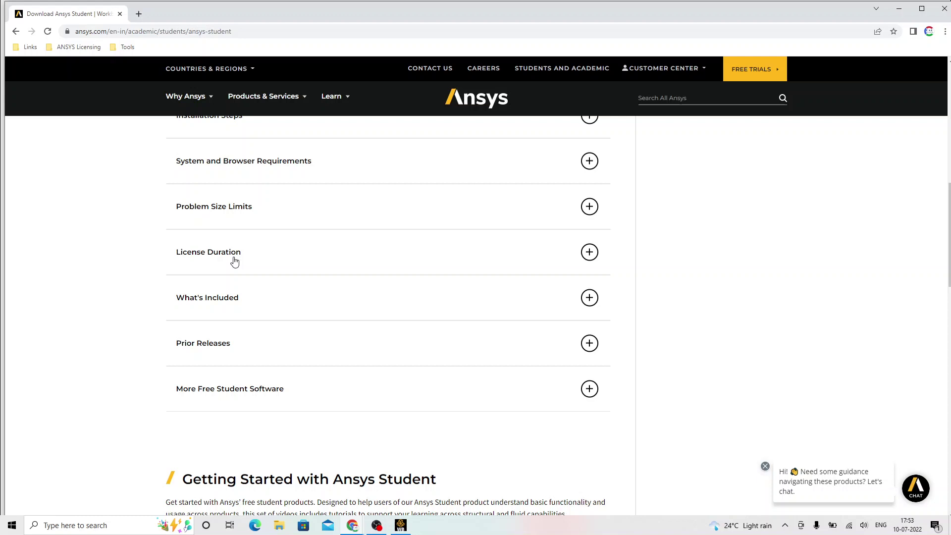
Expand Prior Releases to view older download options, then collapse it again
left_click(202, 350)
scroll(245, 346, "down", 2)
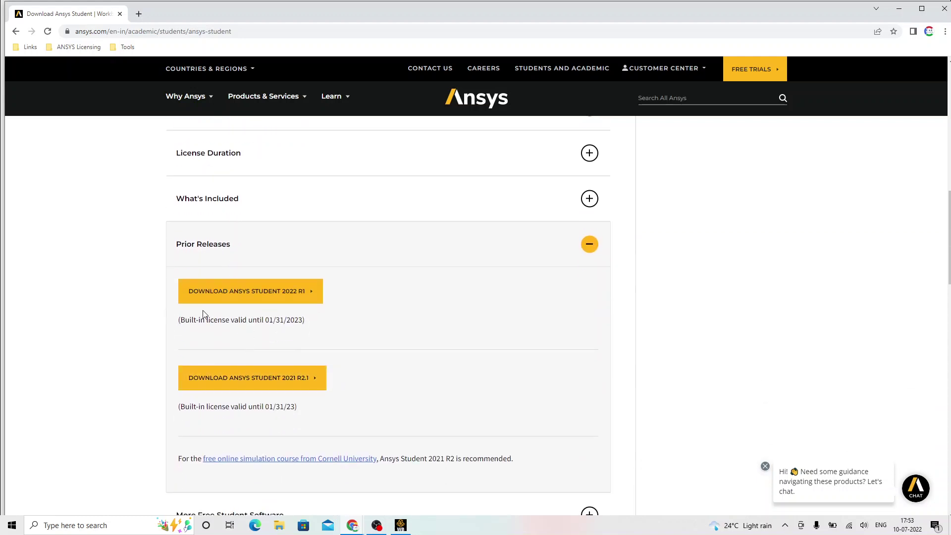
left_click(206, 250)
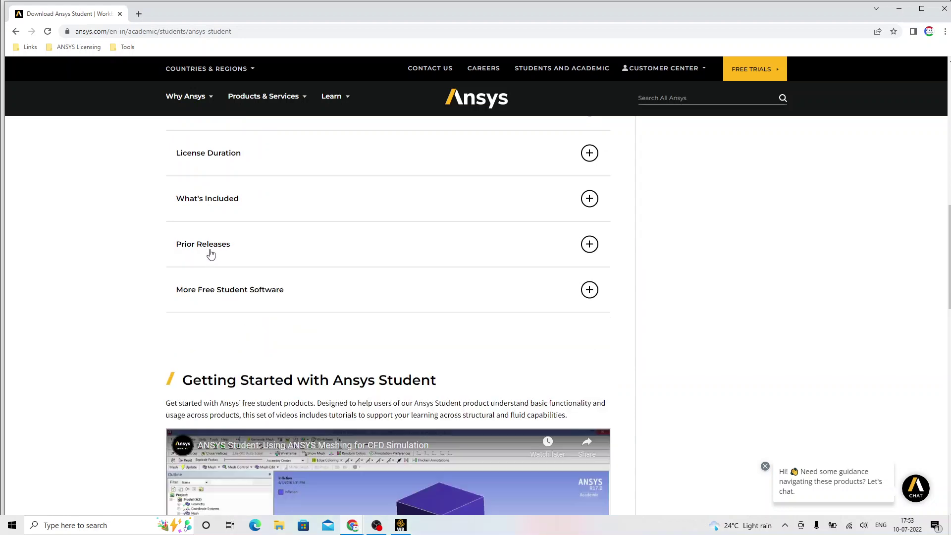
scroll(213, 261, "up", 2)
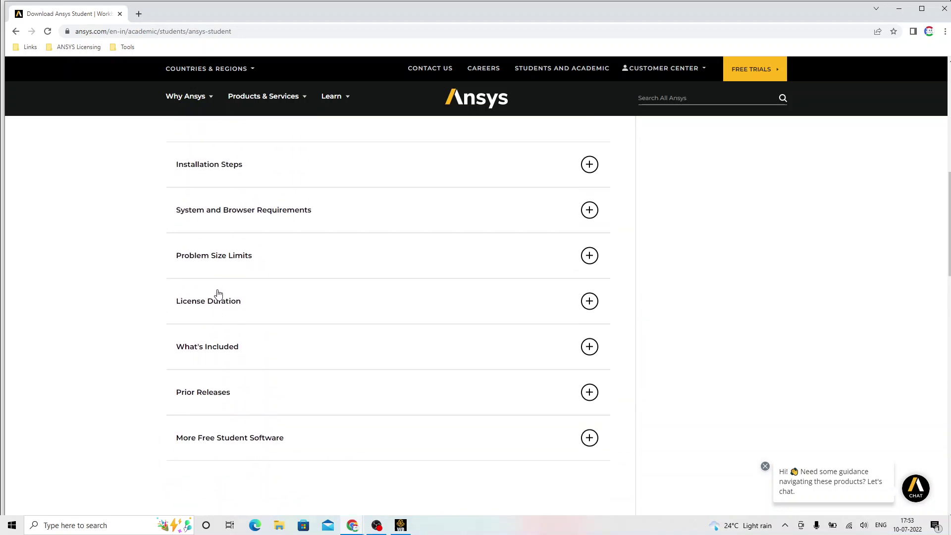
scroll(222, 285, "up", 1)
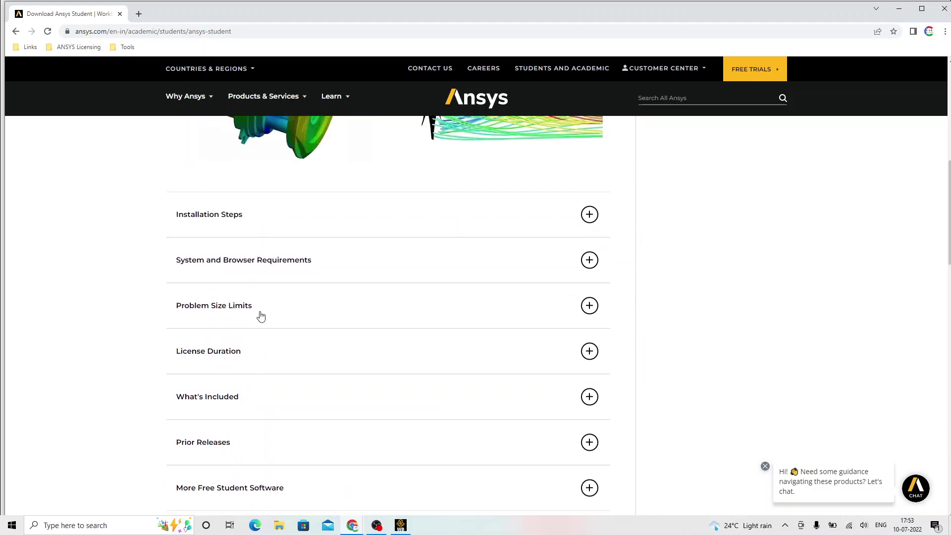
Expand Problem Size Limits, highlight the 128K structural and 512K fluid limits, then collapse it
left_click(244, 310)
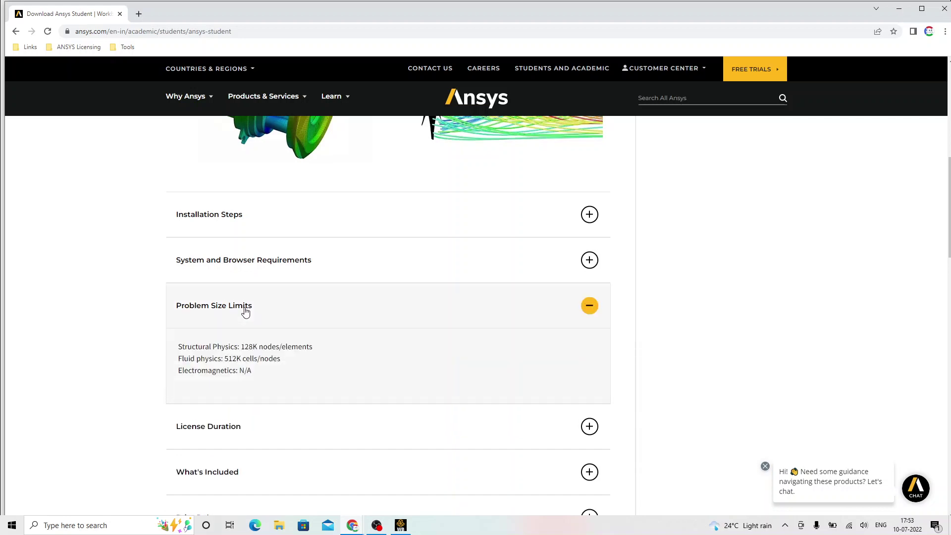
left_click_drag(185, 345, 310, 343)
left_click(322, 354)
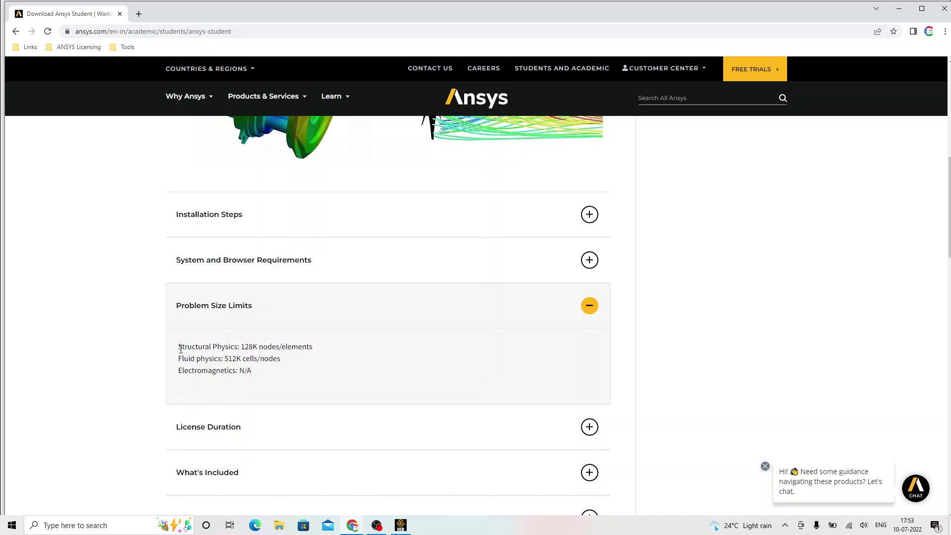
left_click_drag(178, 346, 259, 345)
left_click(240, 385)
left_click_drag(178, 357, 246, 357)
left_click(298, 391)
left_click(221, 307)
scroll(257, 382, "up", 1)
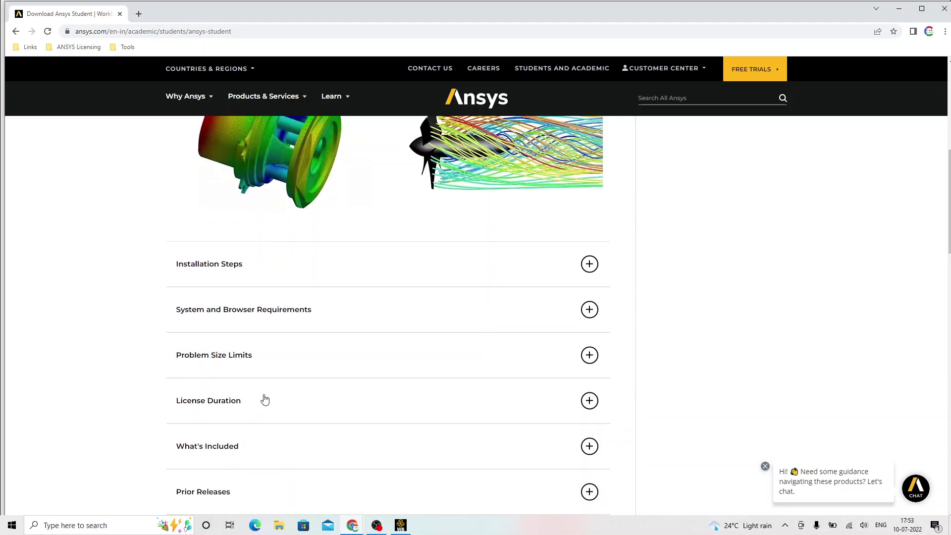
Expand System and Browser Requirements and highlight the processor, 4 GB RAM, C: drive and OpenGL requirements
left_click(258, 315)
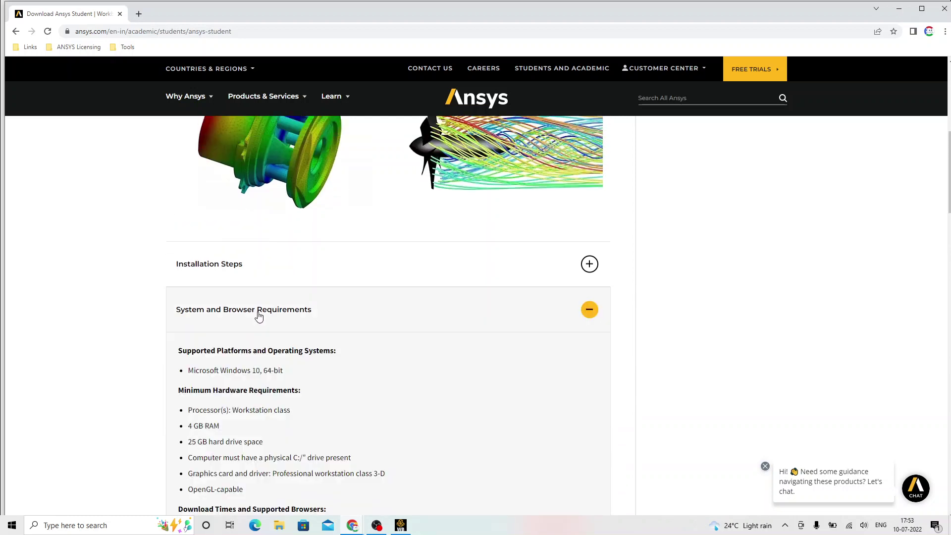
scroll(258, 317, "down", 1)
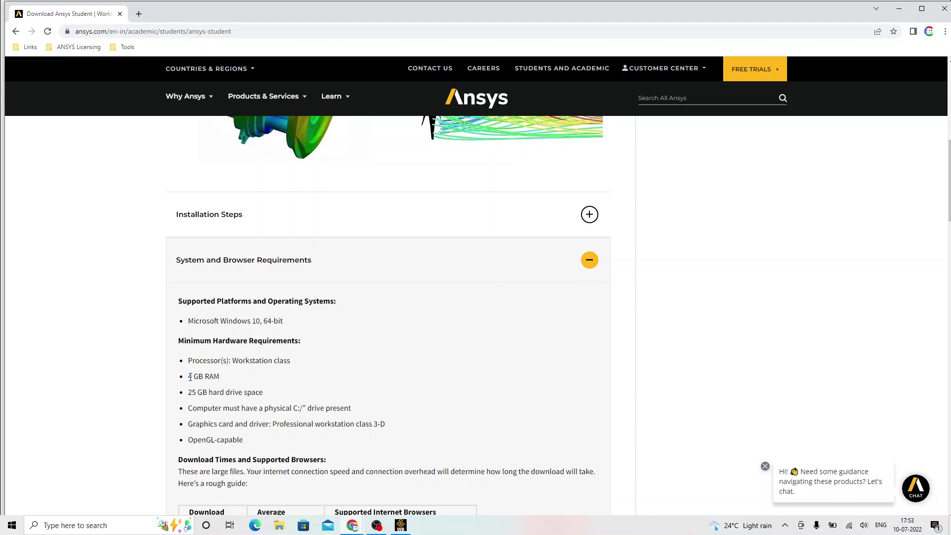
left_click_drag(189, 378, 295, 394)
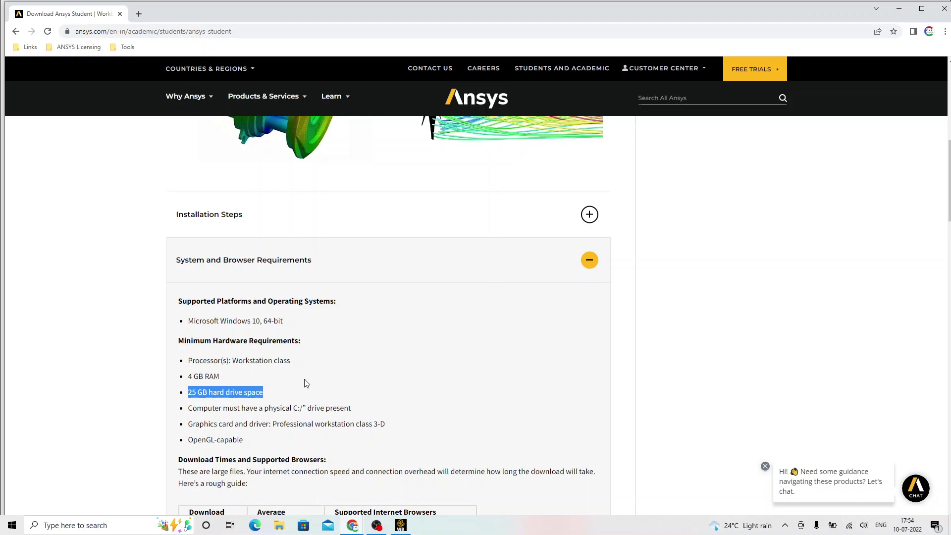
left_click(305, 383)
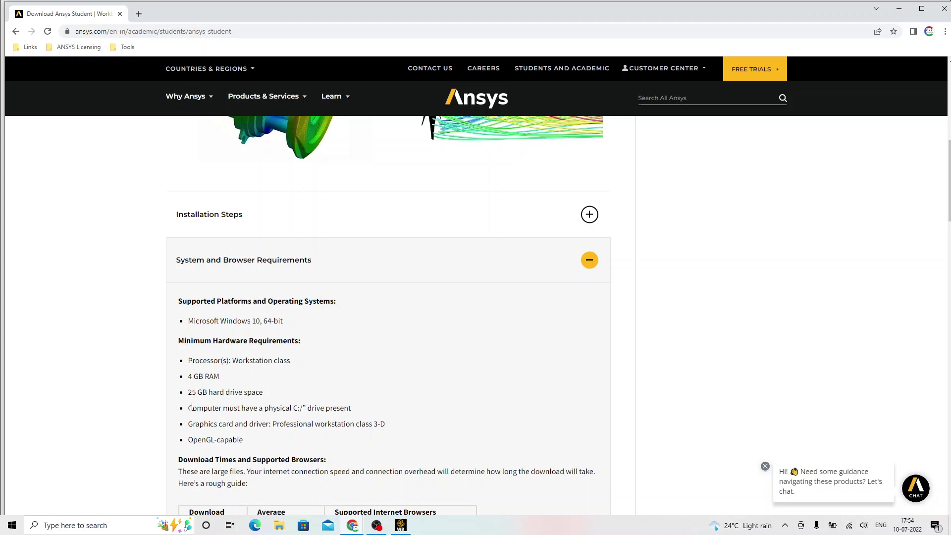
left_click_drag(189, 407, 349, 407)
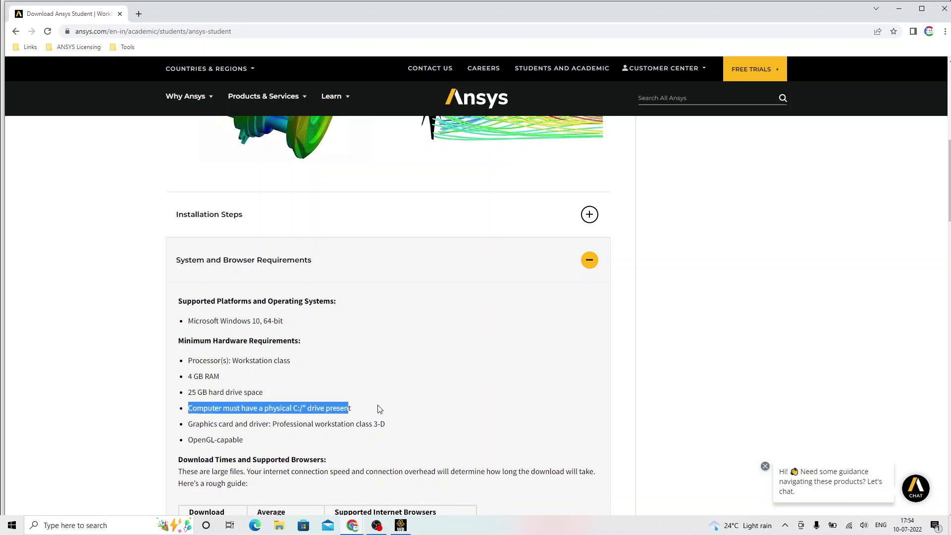
left_click(364, 398)
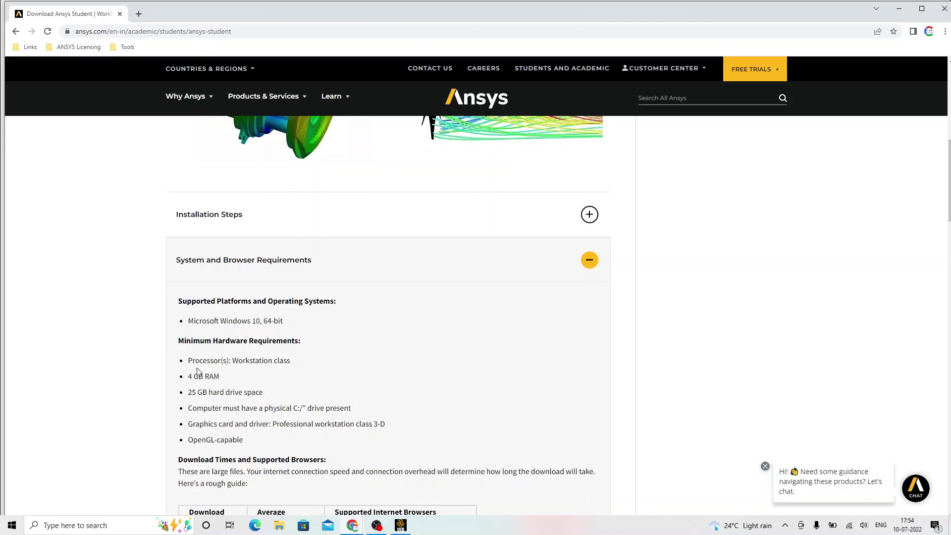
left_click_drag(189, 360, 298, 365)
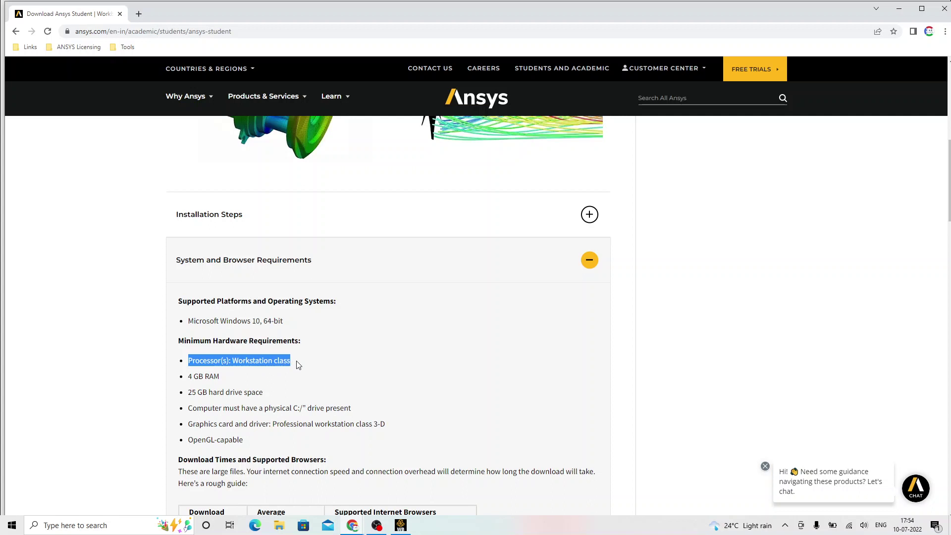
left_click(327, 389)
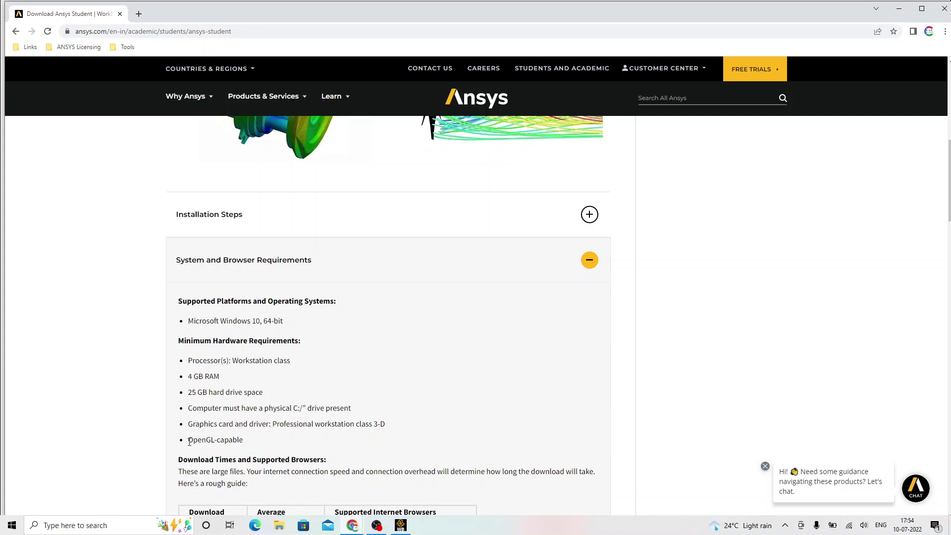
left_click_drag(188, 439, 386, 424)
left_click(268, 442)
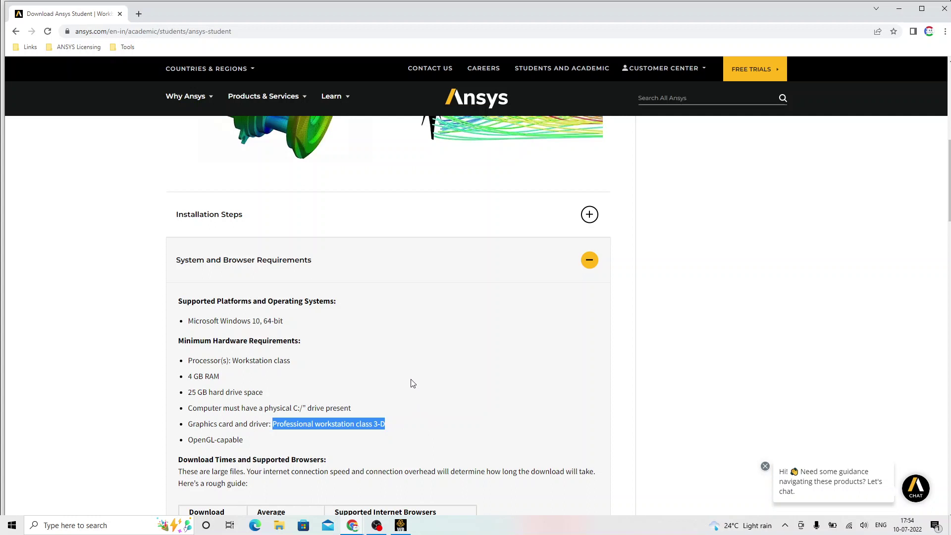
left_click(380, 362)
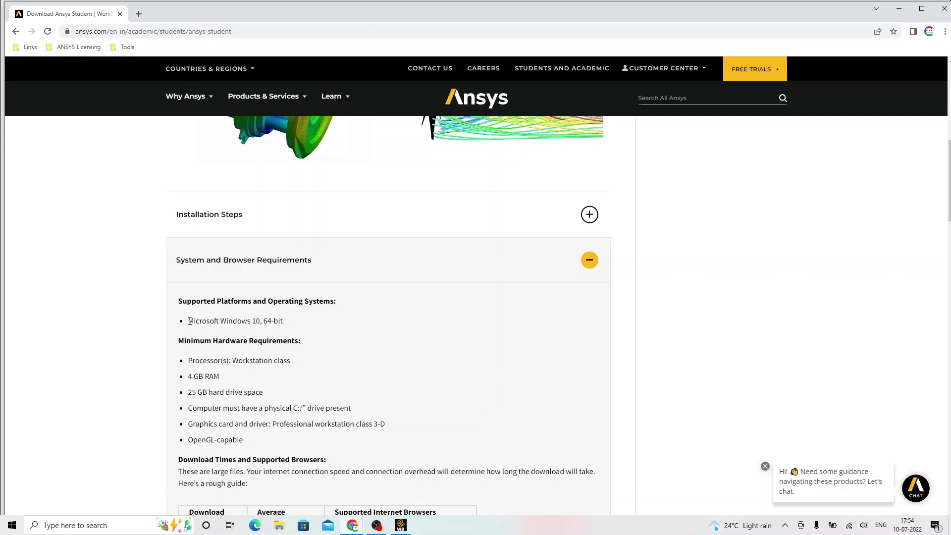
Highlight Microsoft Windows 10 as the supported platform, then collapse the requirements section
left_click_drag(189, 321, 260, 319)
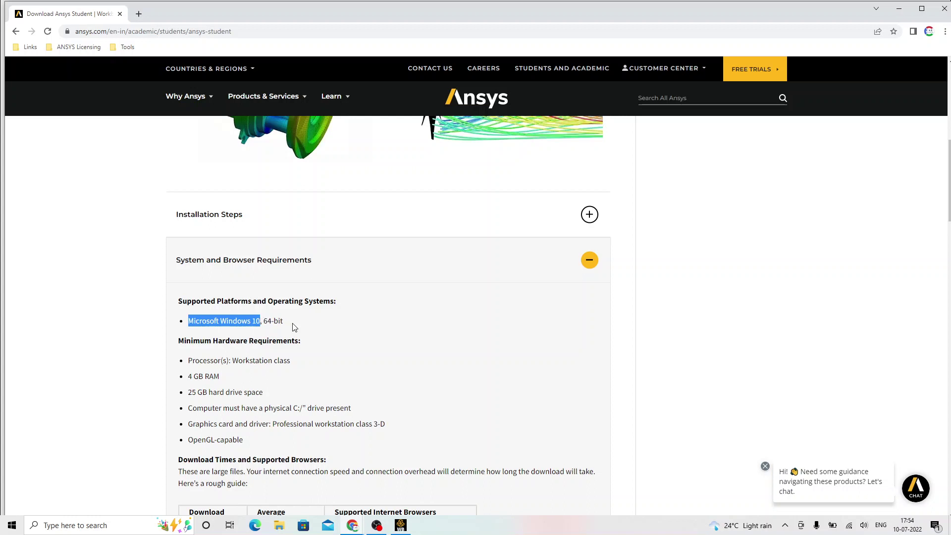
scroll(293, 327, "down", 1)
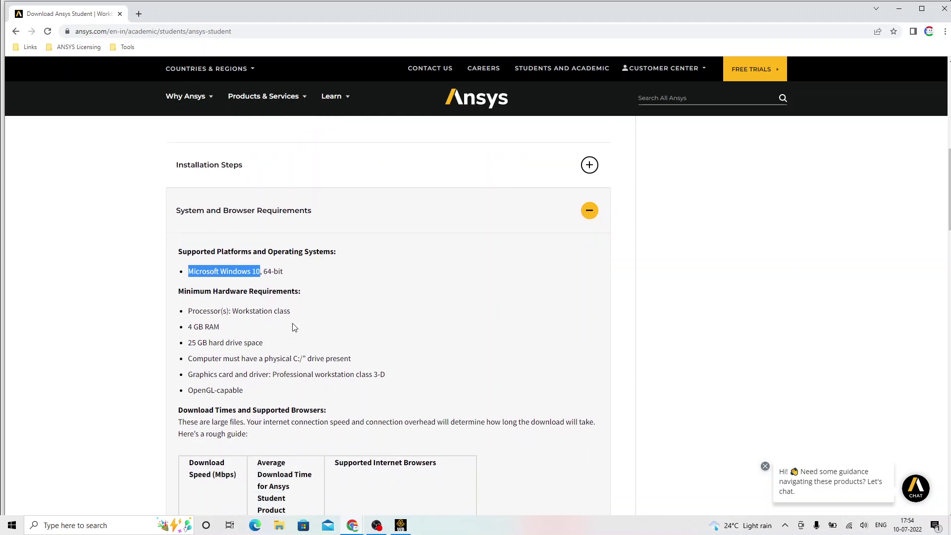
scroll(294, 325, "down", 4)
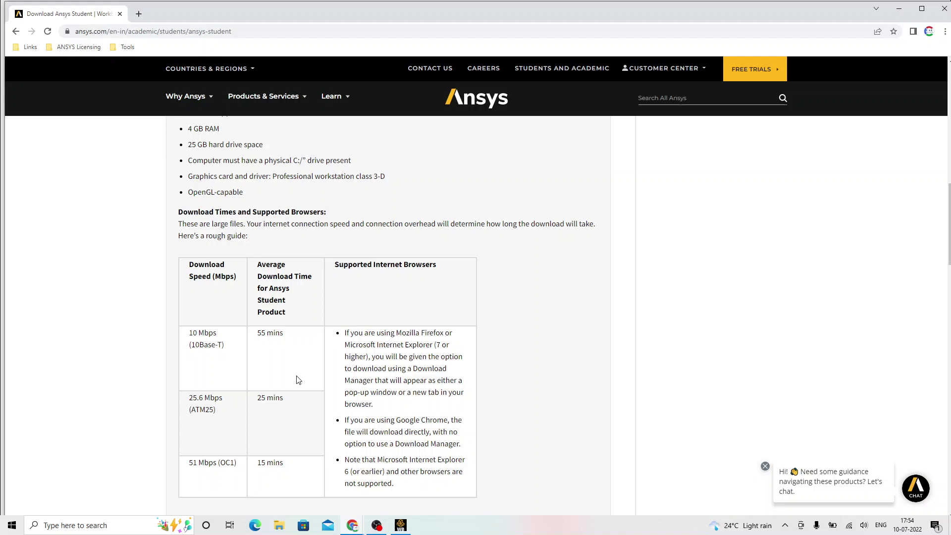
scroll(290, 389, "up", 4)
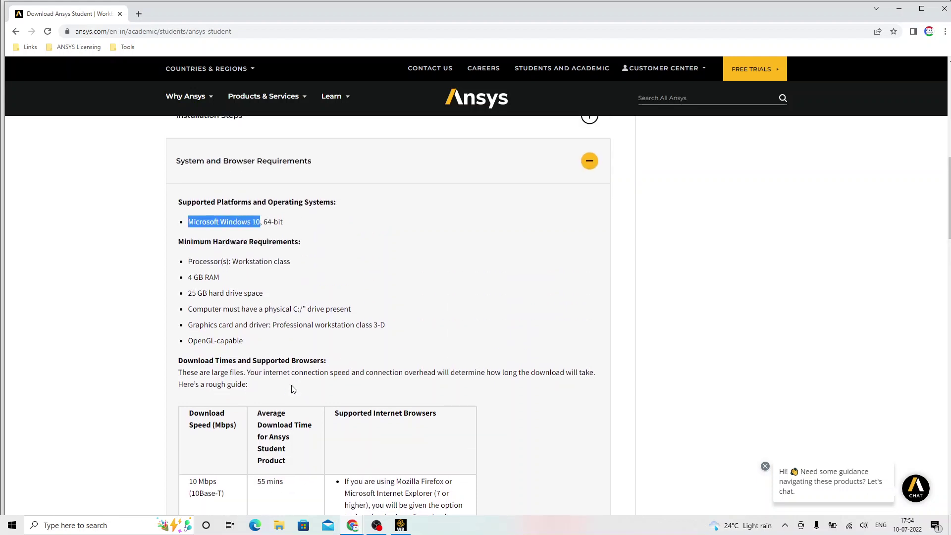
left_click(254, 217)
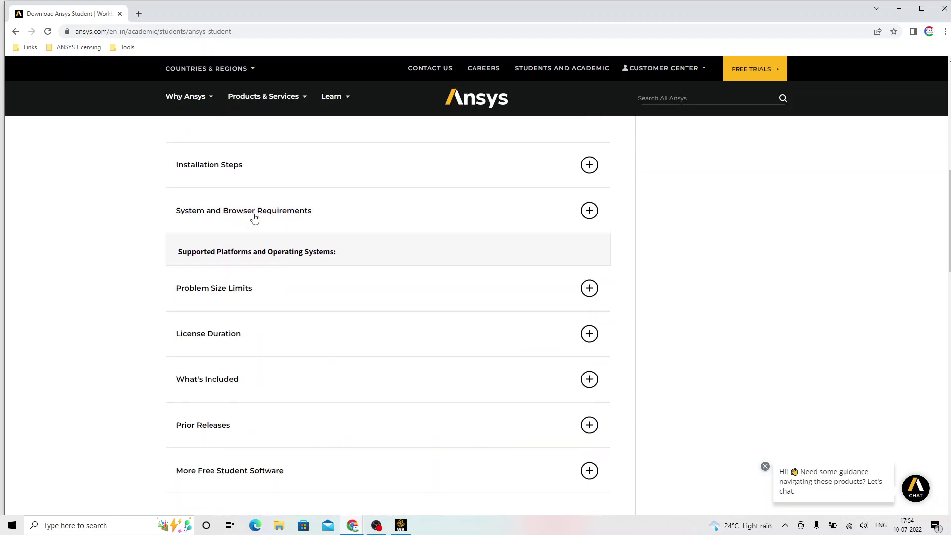
scroll(262, 258, "up", 3)
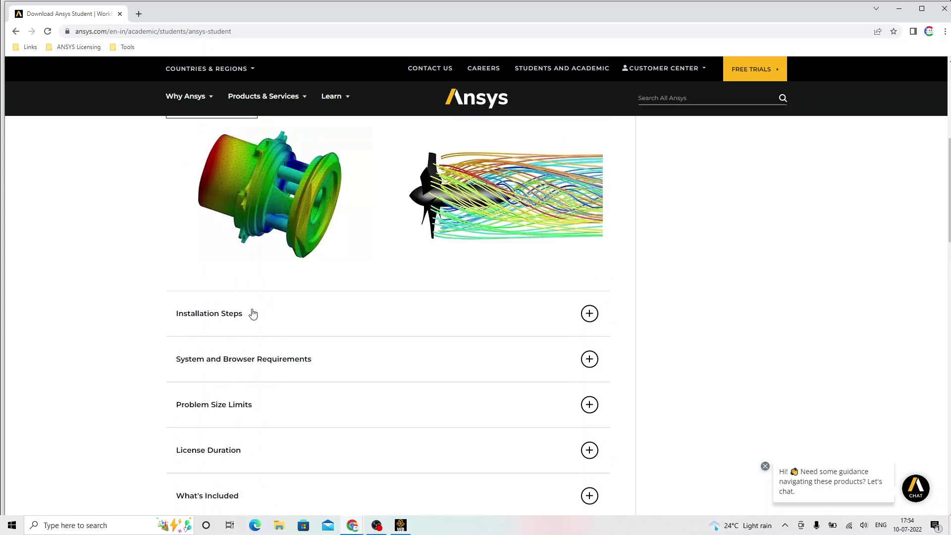
Expand Installation Steps and highlight the administrator-privileges and existing-Ansys-products notes
left_click(251, 314)
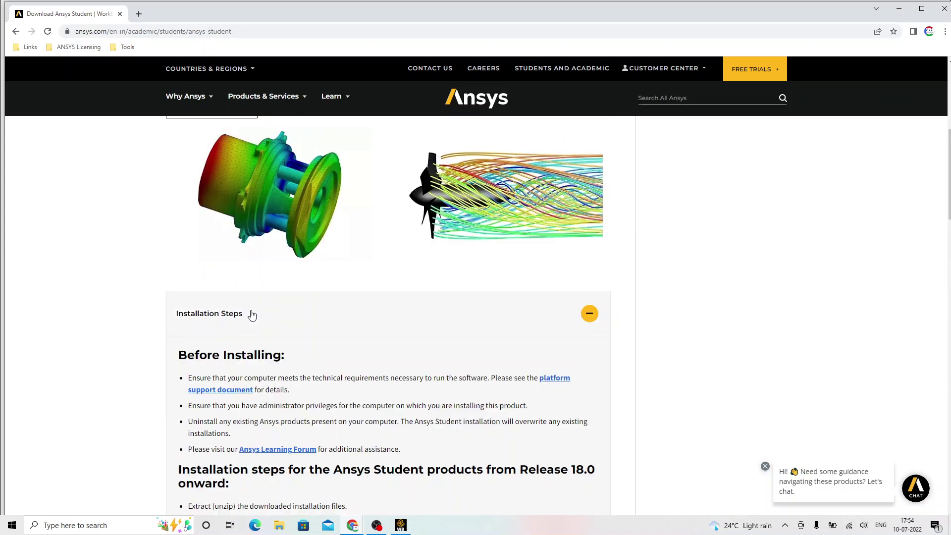
scroll(251, 315, "down", 1)
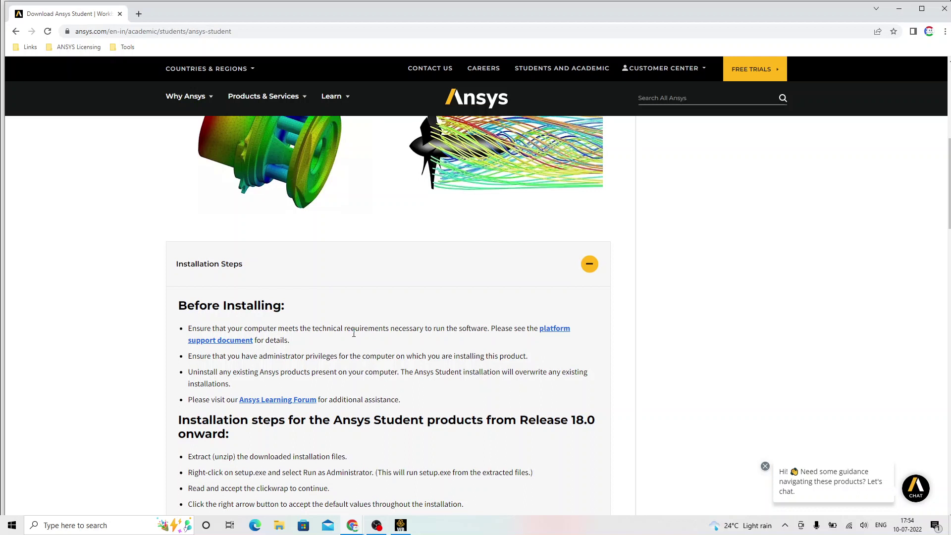
scroll(354, 333, "down", 1)
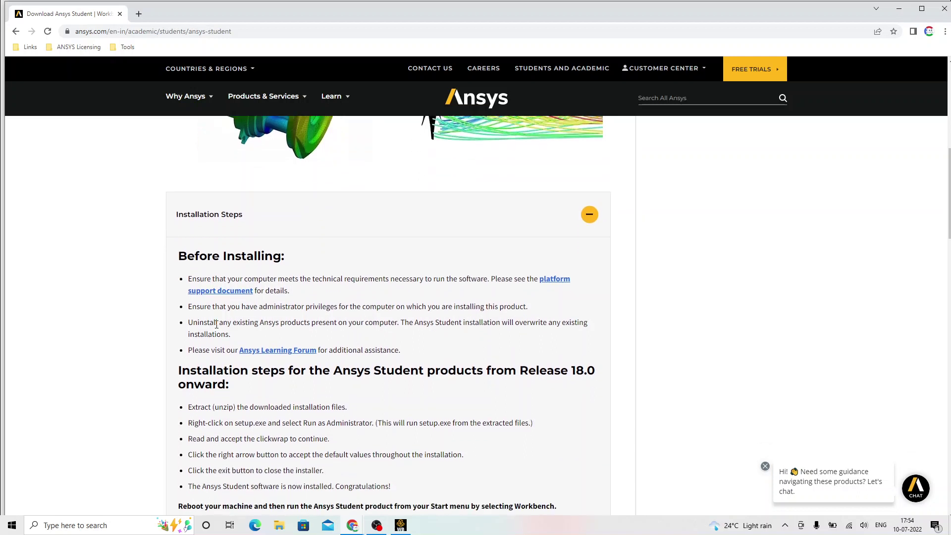
left_click_drag(224, 308, 378, 307)
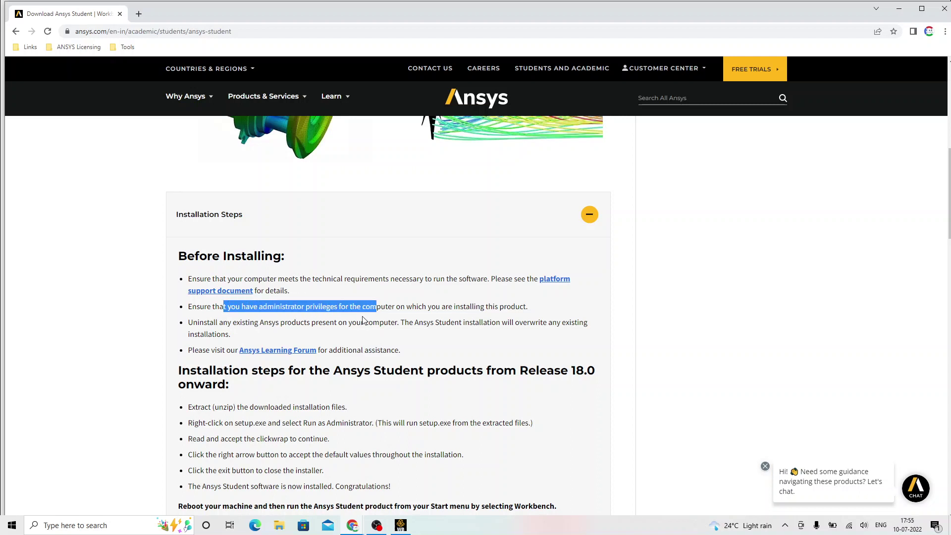
left_click(337, 331)
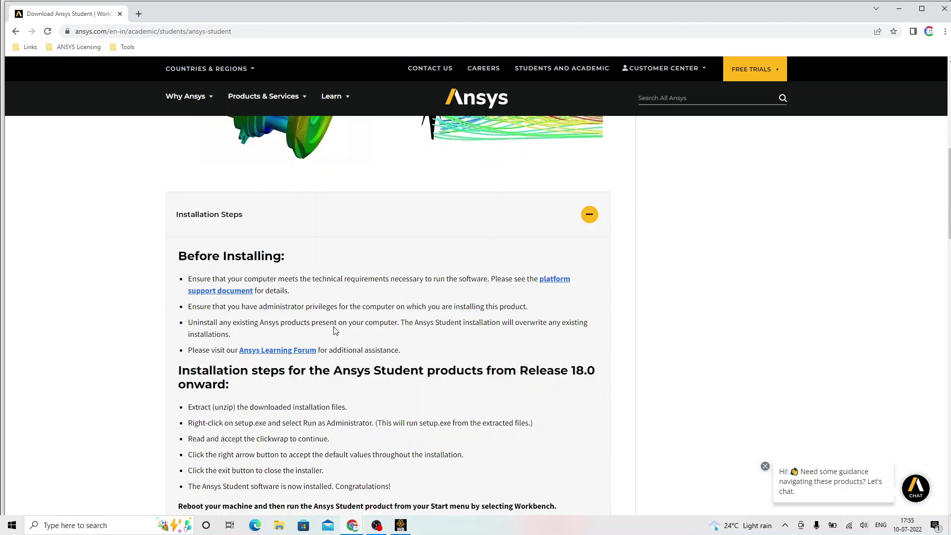
left_click_drag(240, 322, 311, 323)
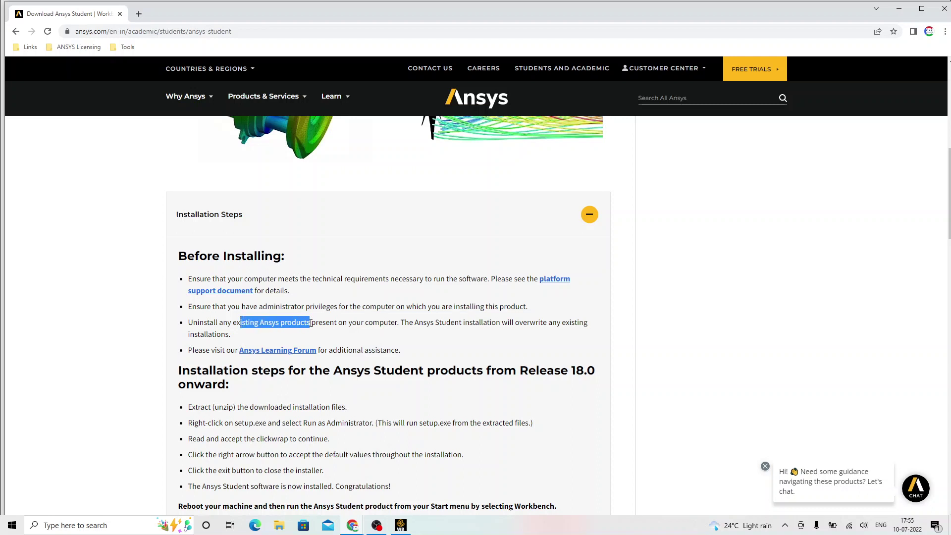
scroll(311, 323, "down", 1)
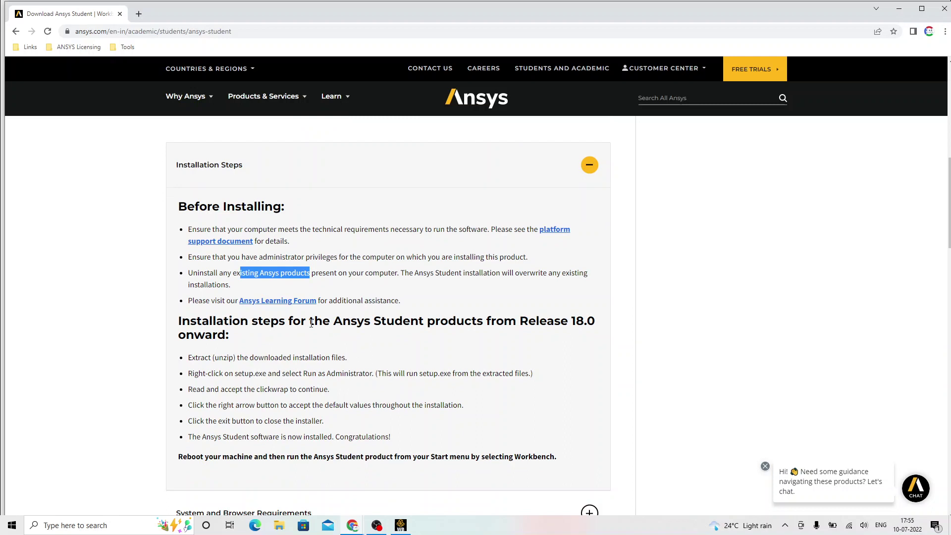
scroll(311, 323, "down", 1)
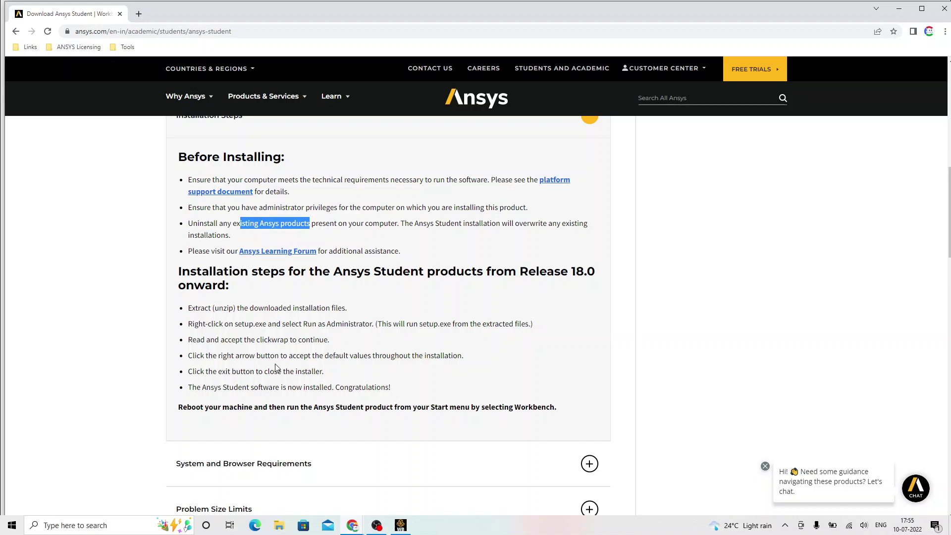
Collapse the Installation Steps section and scroll back up the page
scroll(275, 367, "up", 10)
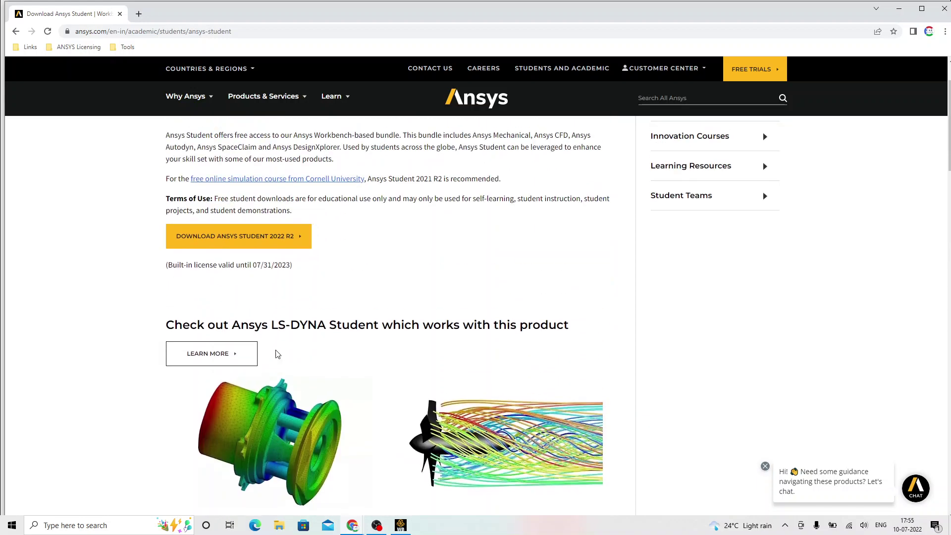
scroll(276, 353, "down", 8)
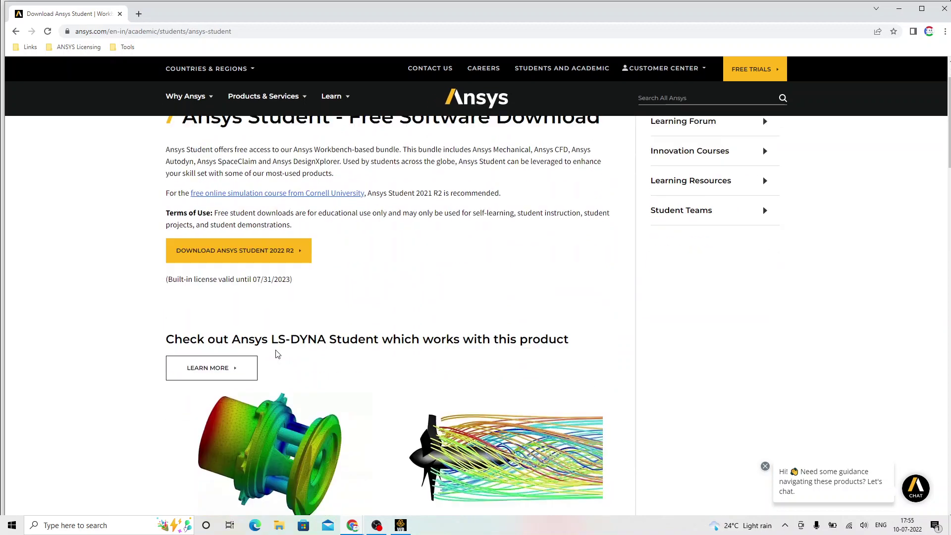
left_click(241, 283)
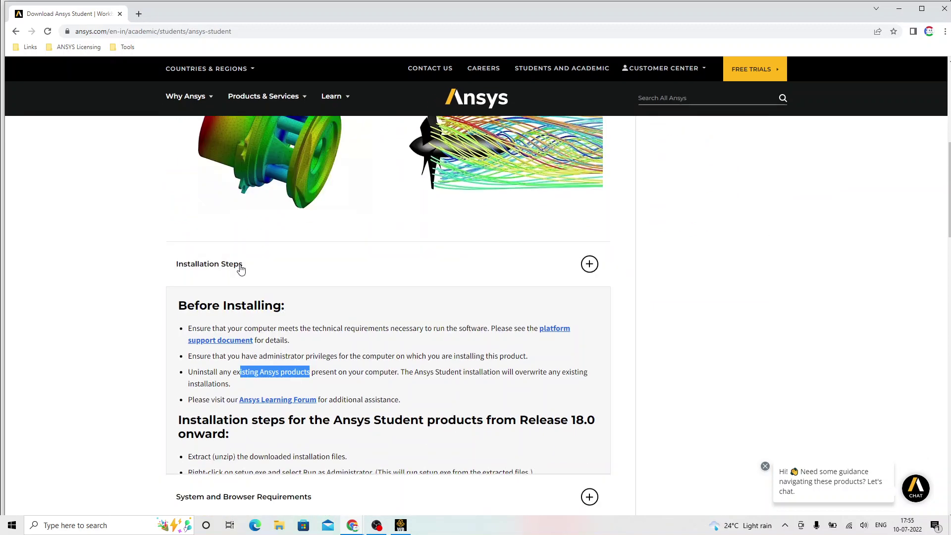
scroll(258, 297, "up", 6)
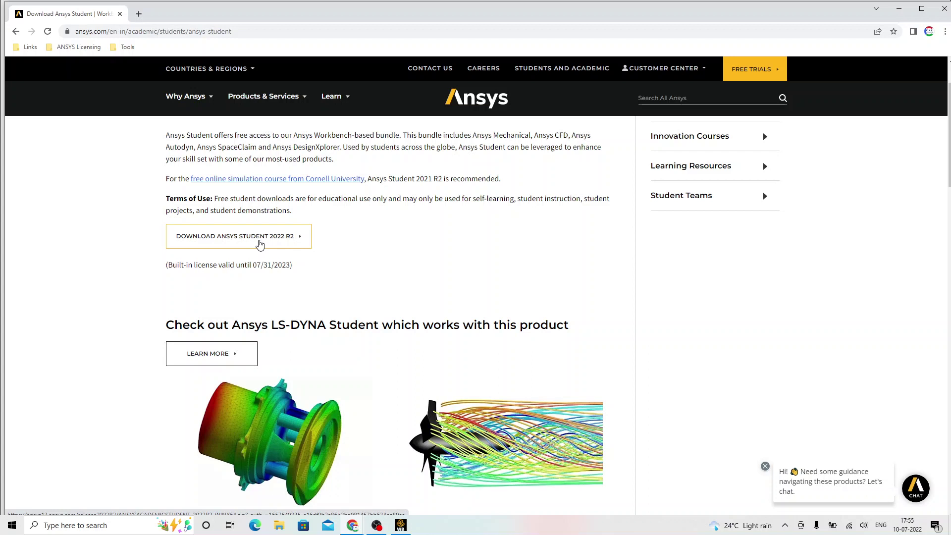
Start the Ansys Student 2022 R2 download, then cancel it from Chrome's downloads bar
left_click(259, 244)
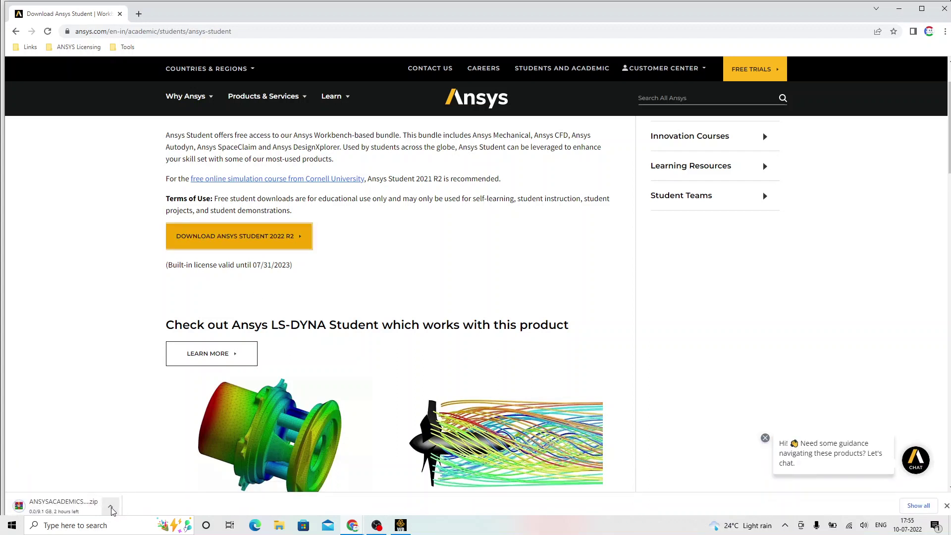
left_click(112, 510)
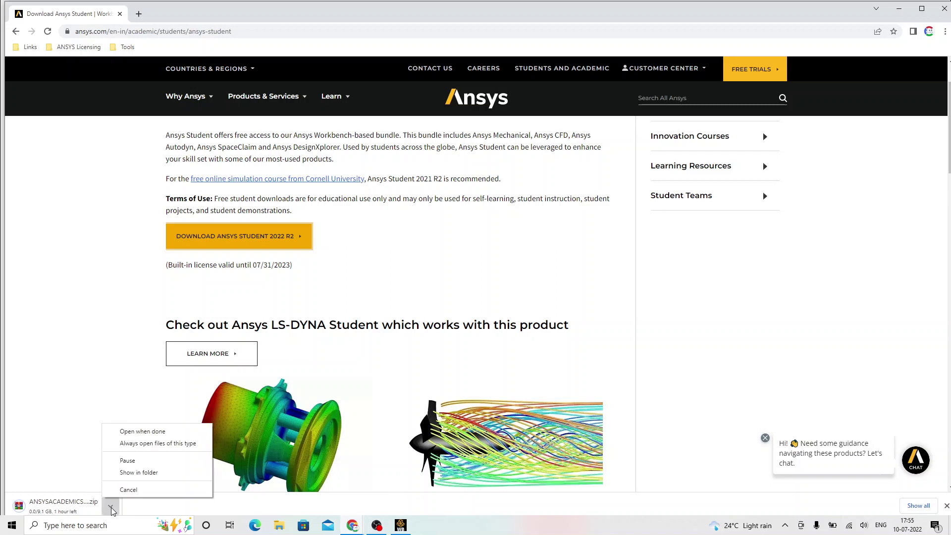
left_click(130, 490)
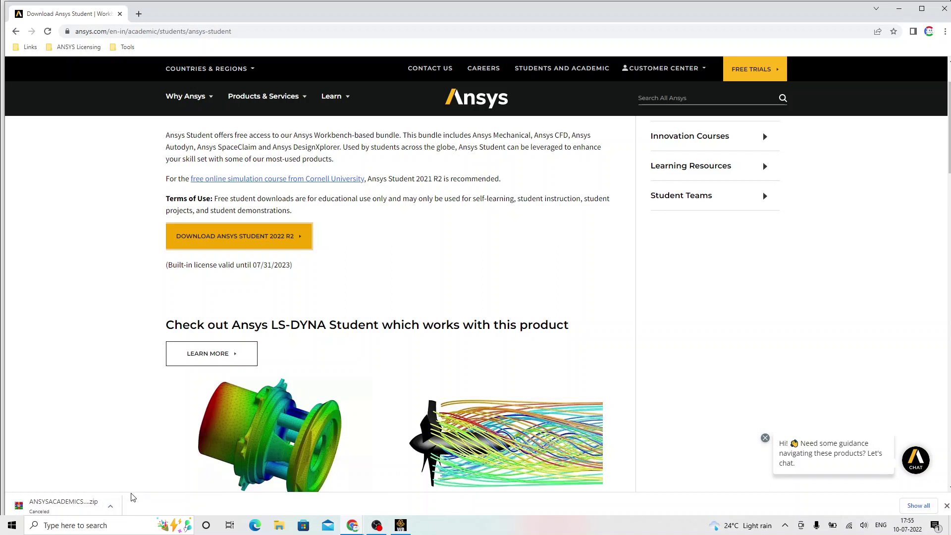
left_click(114, 505)
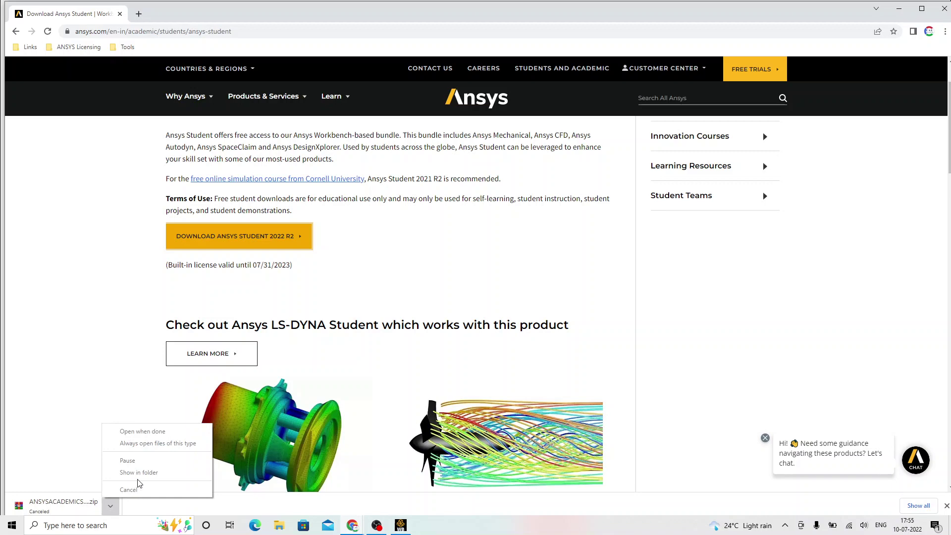
left_click(74, 433)
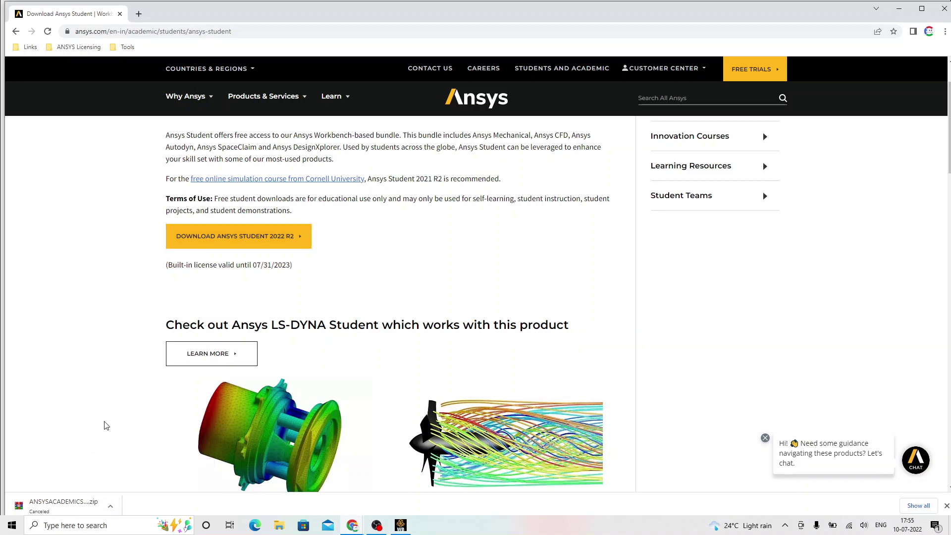
Open File Explorer to Downloads > ANSYS 2022 R1 Academic and inspect the ZIP archive
key("super+e")
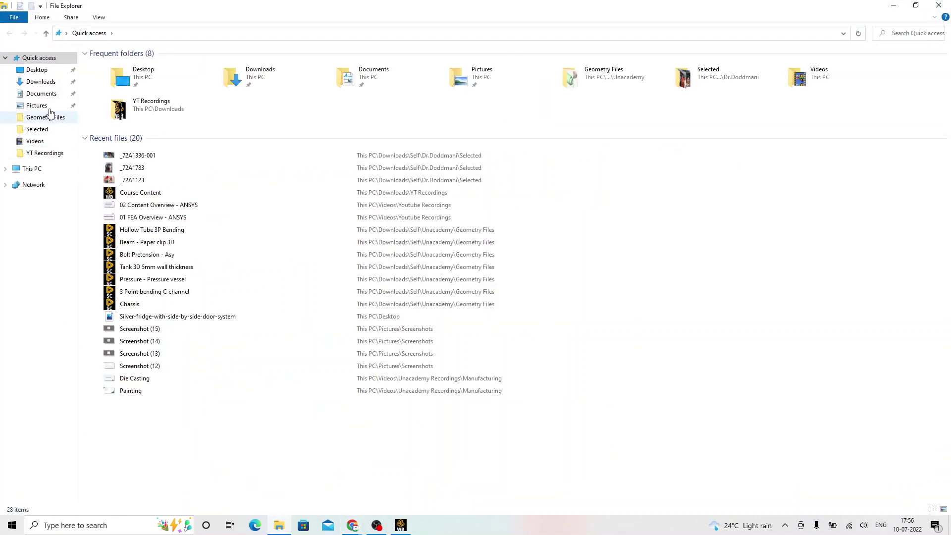
left_click(47, 82)
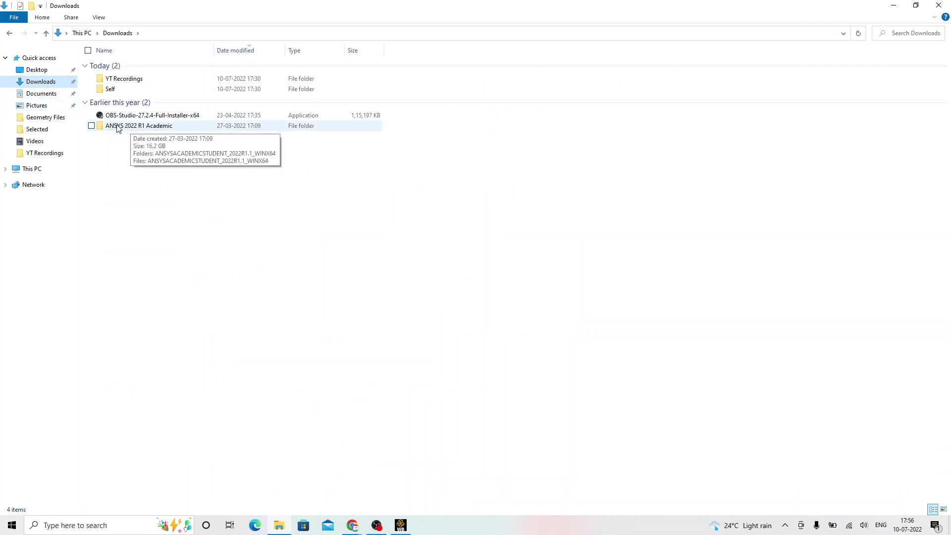
double_click(118, 126)
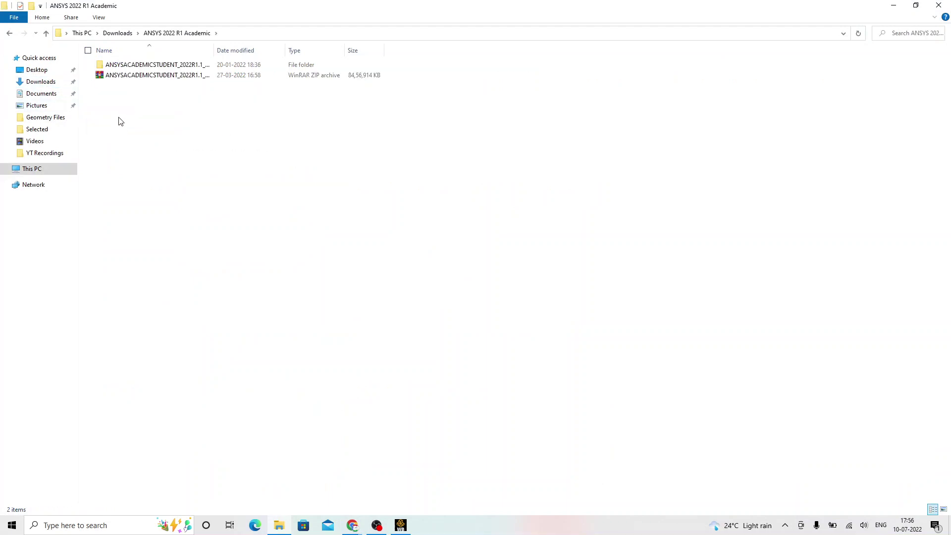
left_click(107, 78)
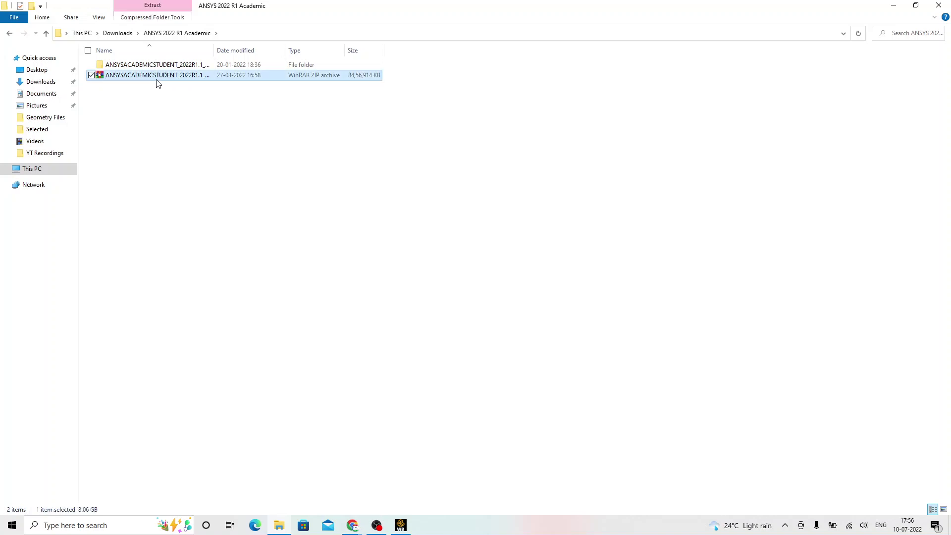
right_click(181, 77)
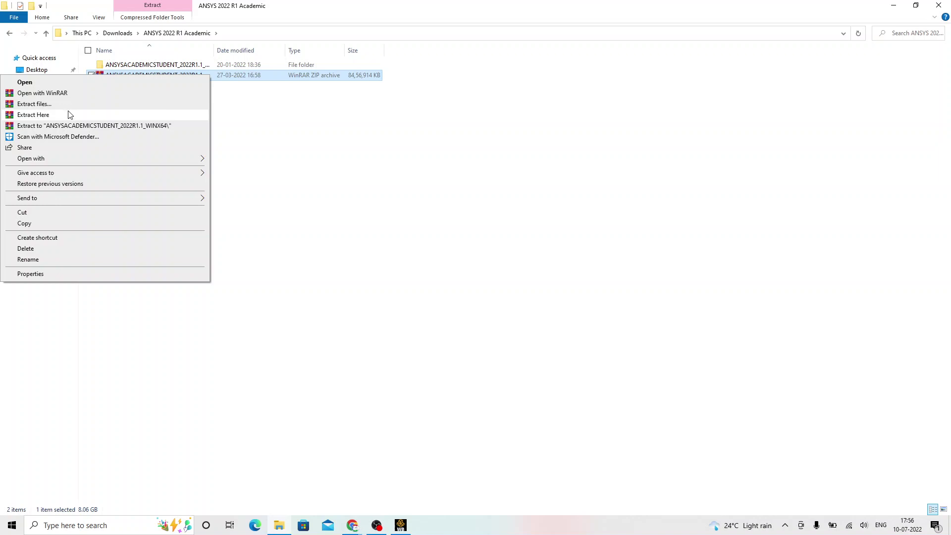
left_click(249, 123)
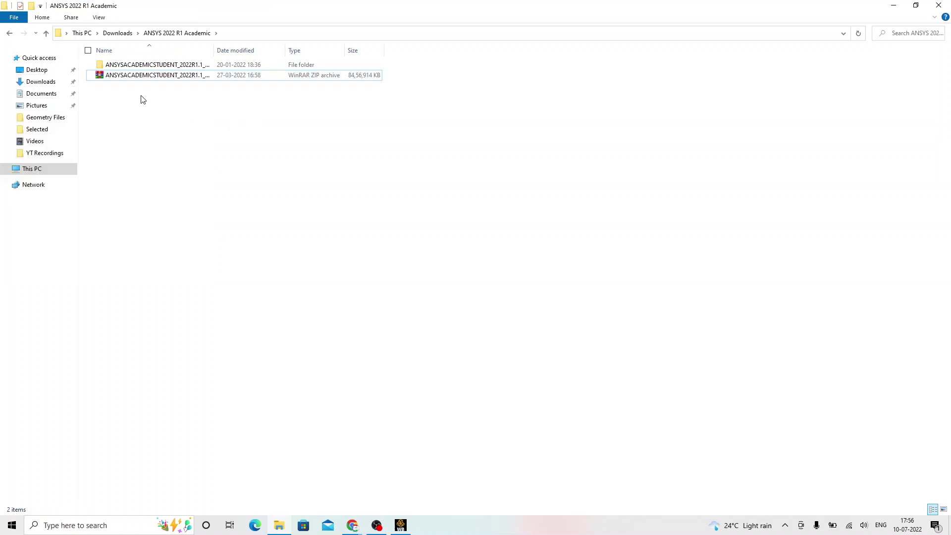
Run setup as administrator from the extracted ANSYSACADEMICSTUDENT_2022R1.1_WINX64 folder
double_click(143, 68)
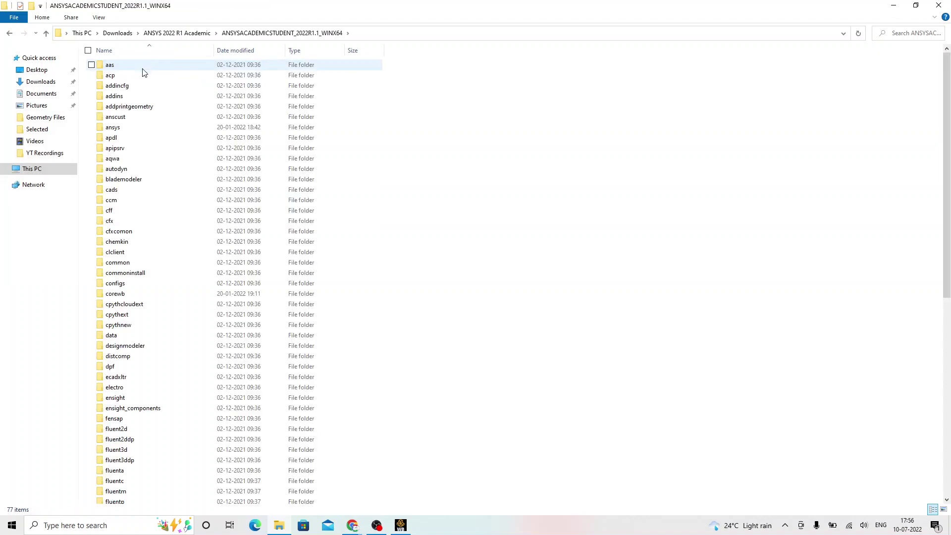
scroll(213, 208, "down", 9)
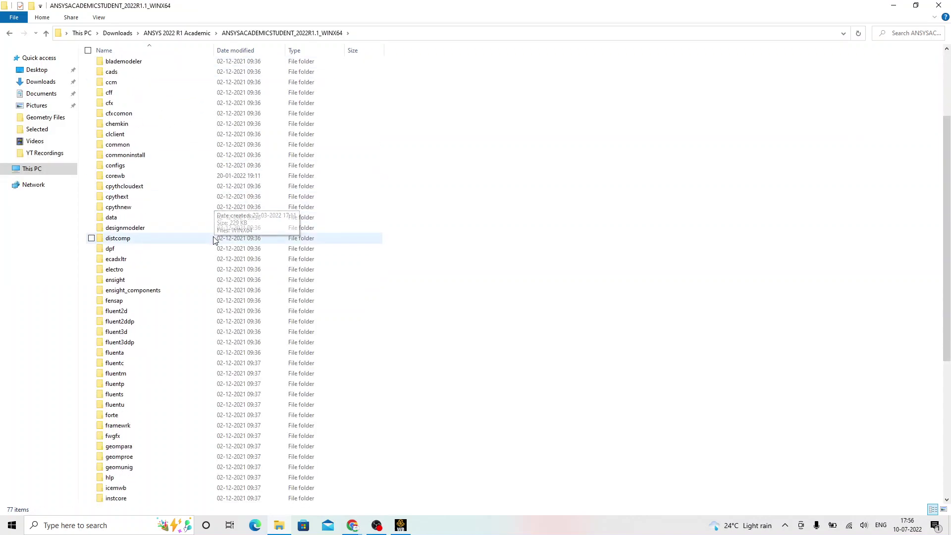
scroll(211, 291, "down", 3)
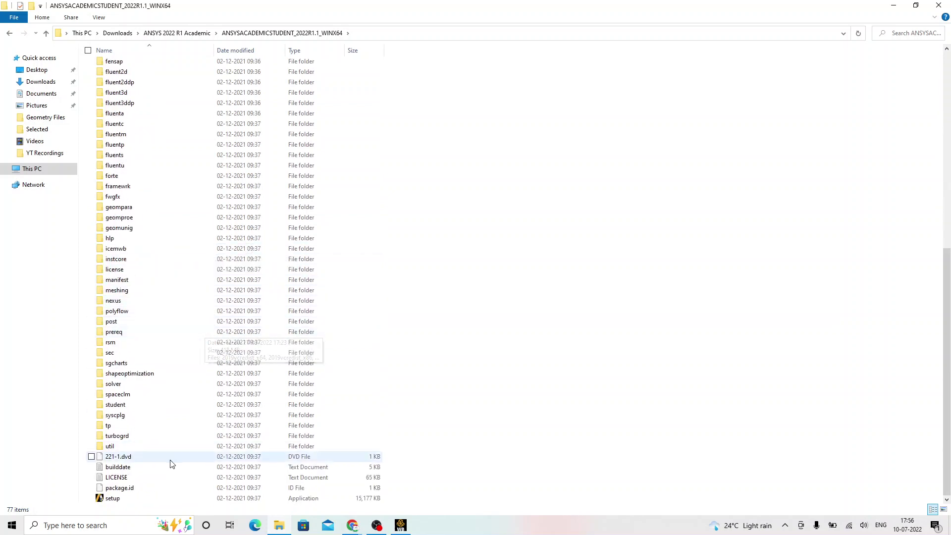
left_click(131, 500)
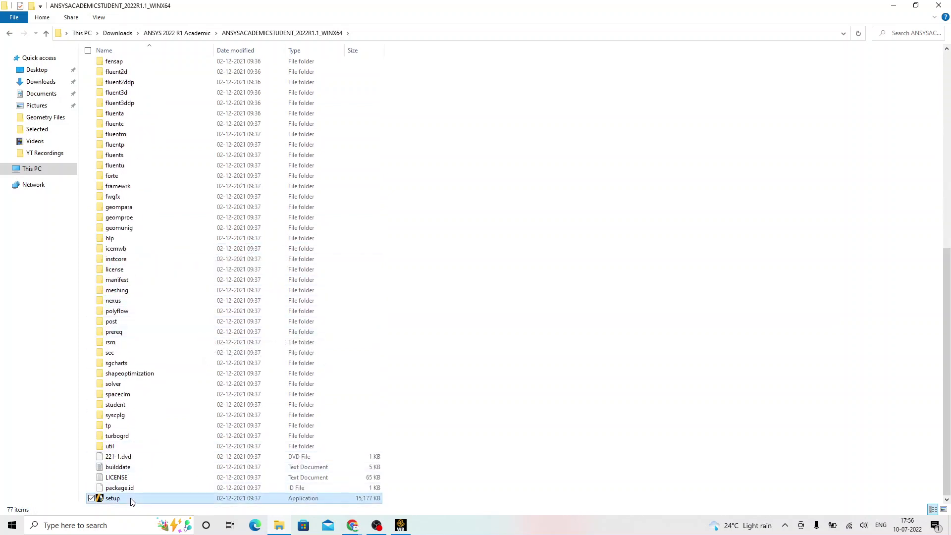
right_click(131, 500)
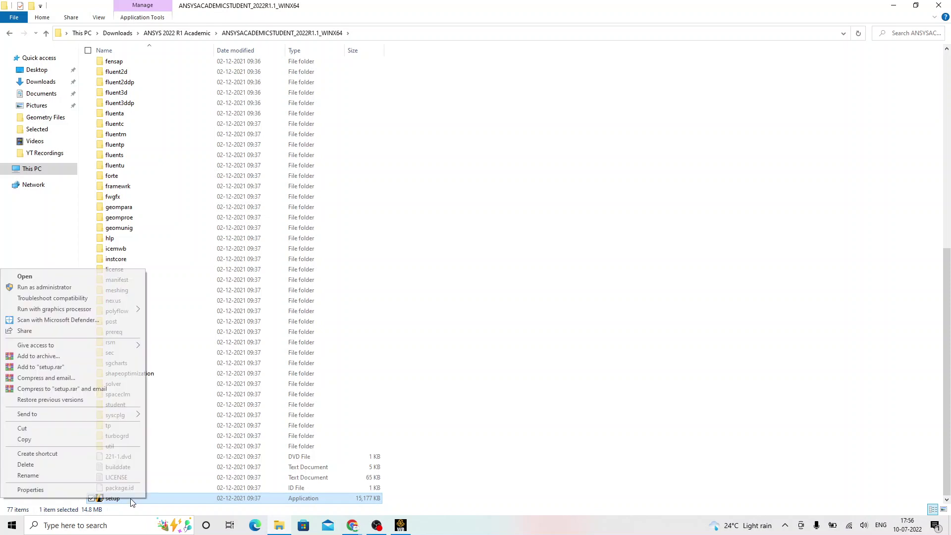
left_click(69, 288)
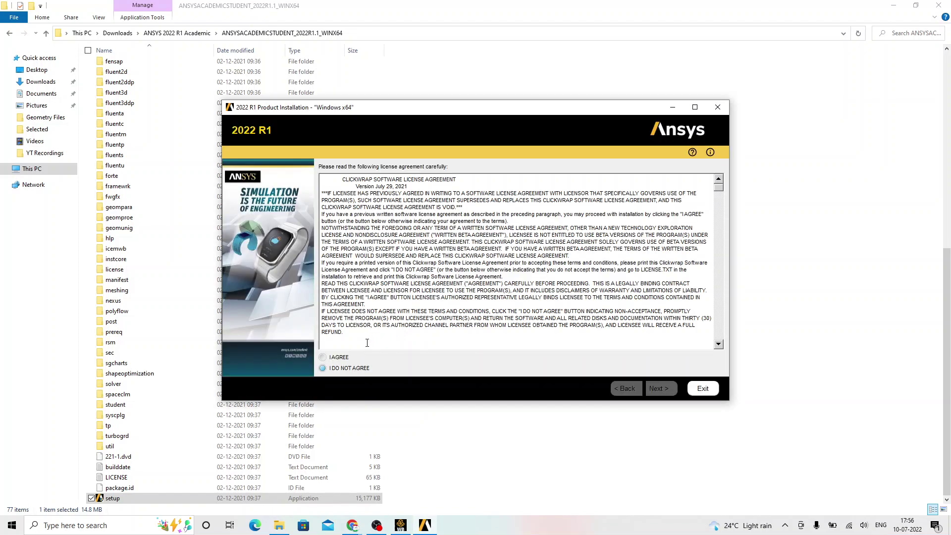
Accept the Ansys 2022 R1 license agreement, then exit the installer and confirm the exit
left_click(323, 358)
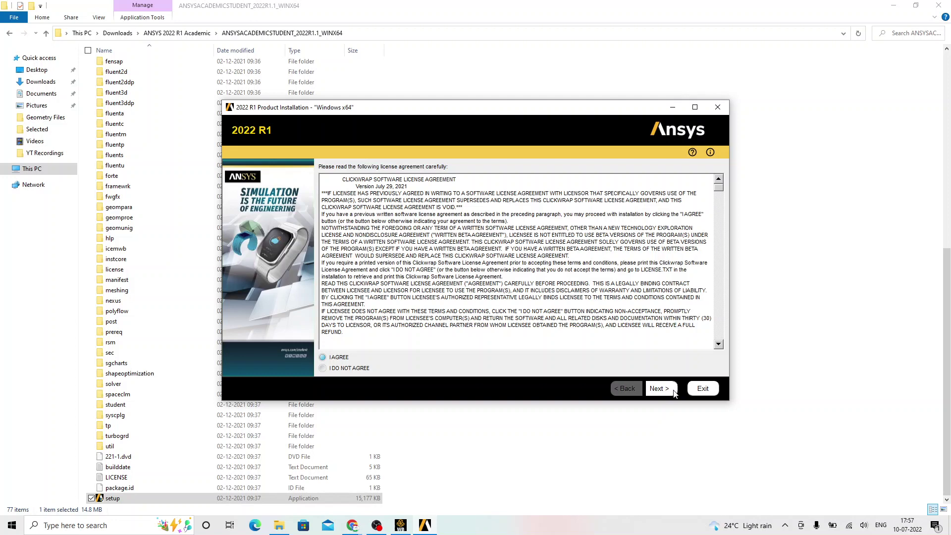
left_click(713, 390)
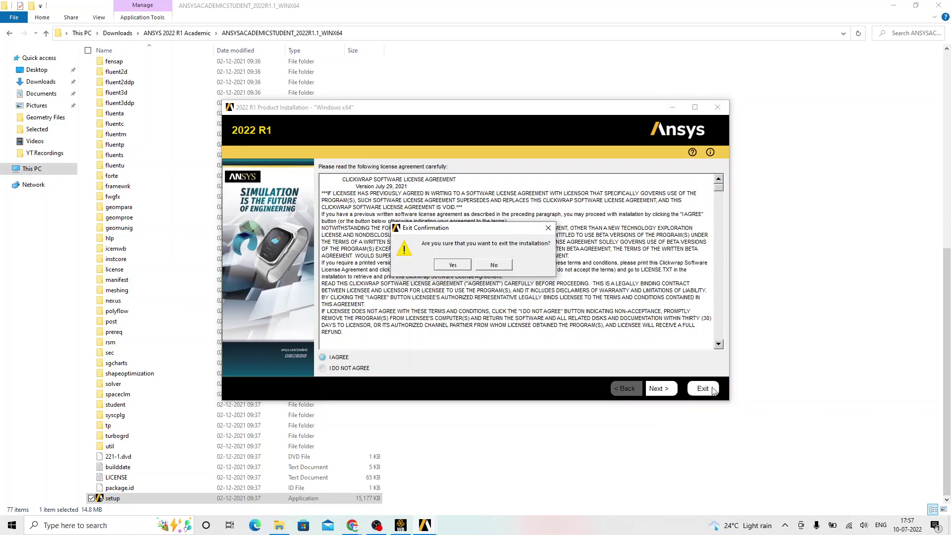
left_click(458, 265)
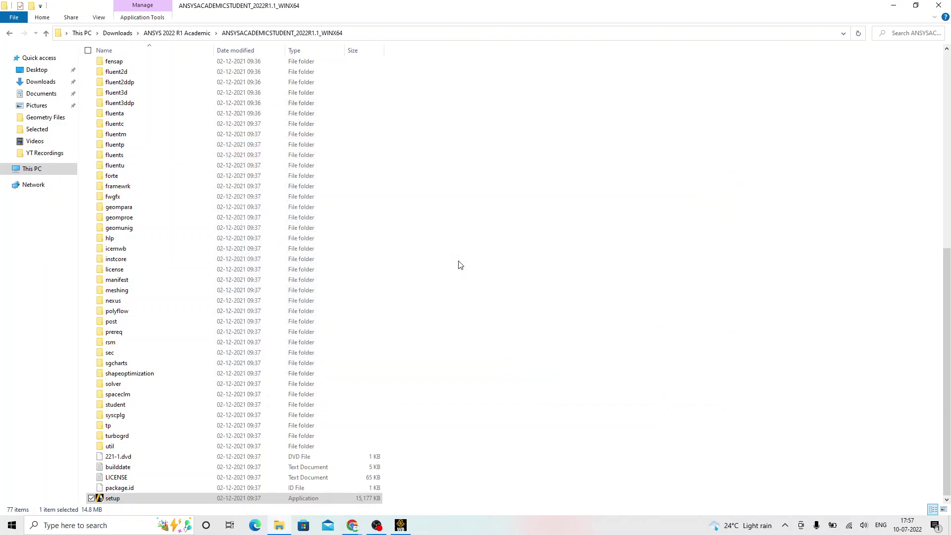
Search Windows for 'workben' and launch Workbench 2022 R1 from the results
left_click(128, 529)
type("wo")
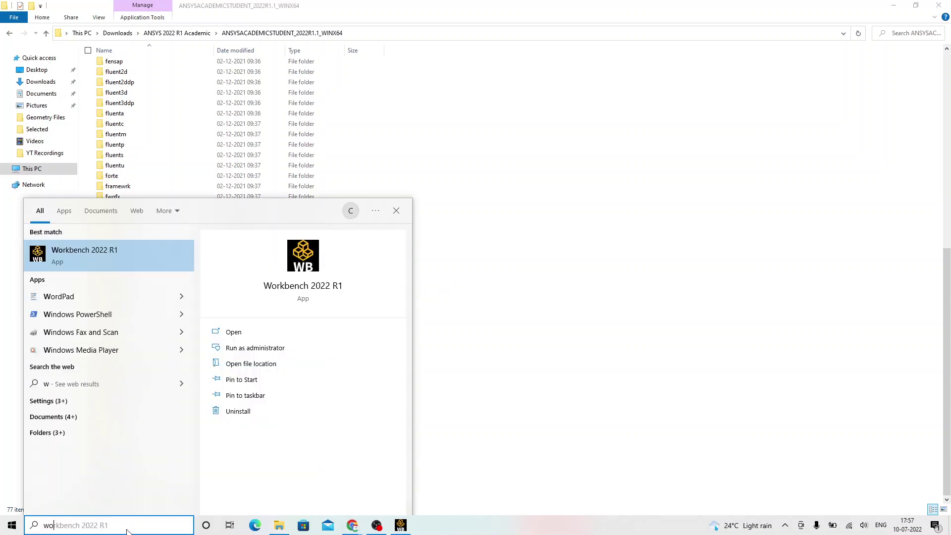
type("rkben")
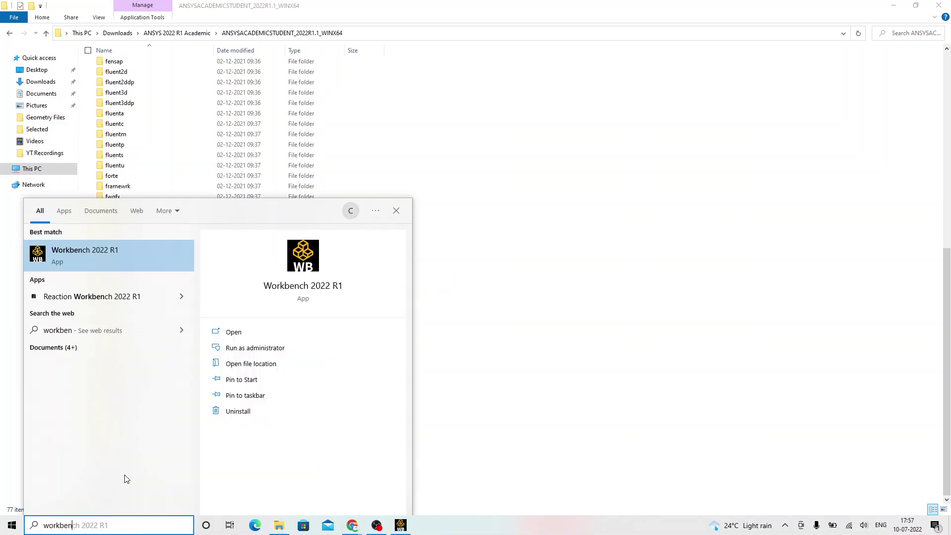
left_click(102, 254)
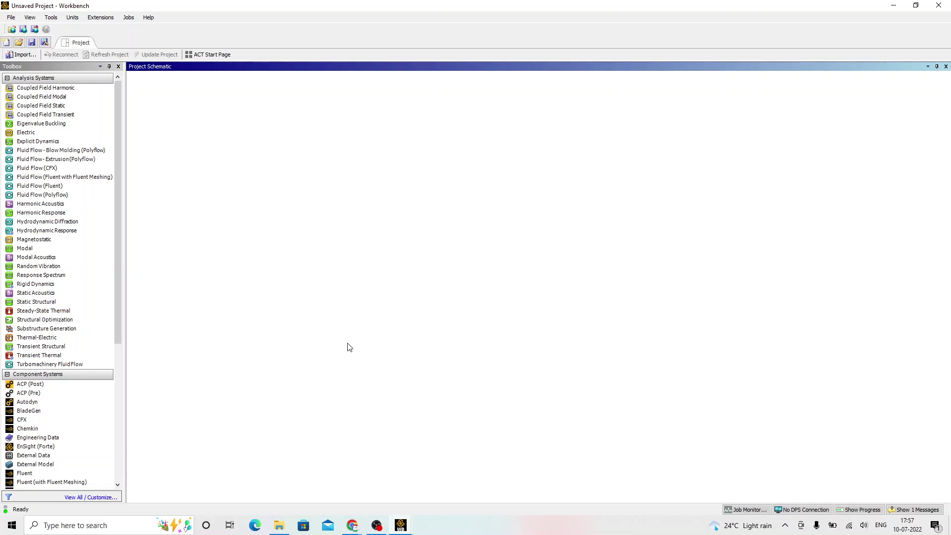
Switch to the '01 ANSYS Download & Install' slideshow and advance to the ANSYS Resources slide
key("alt+Tab")
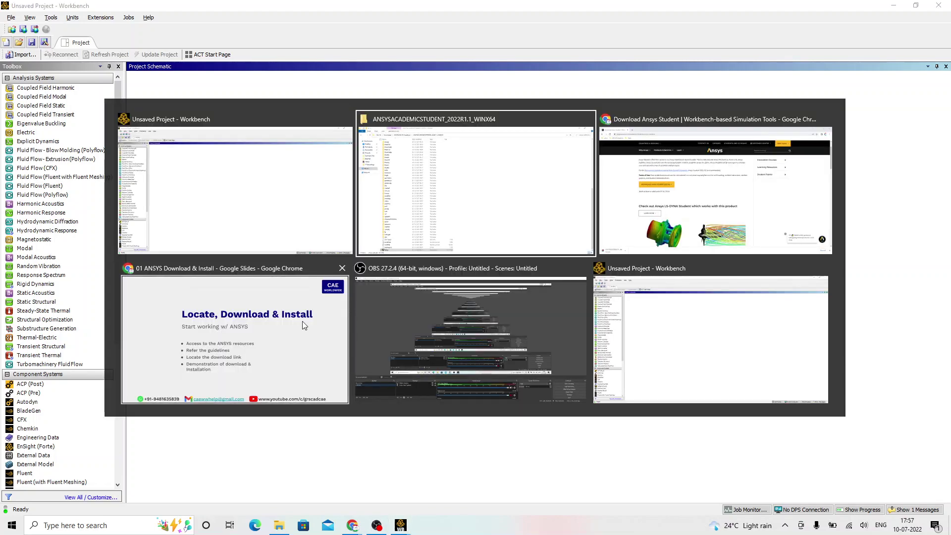
left_click(286, 327)
left_click(285, 325)
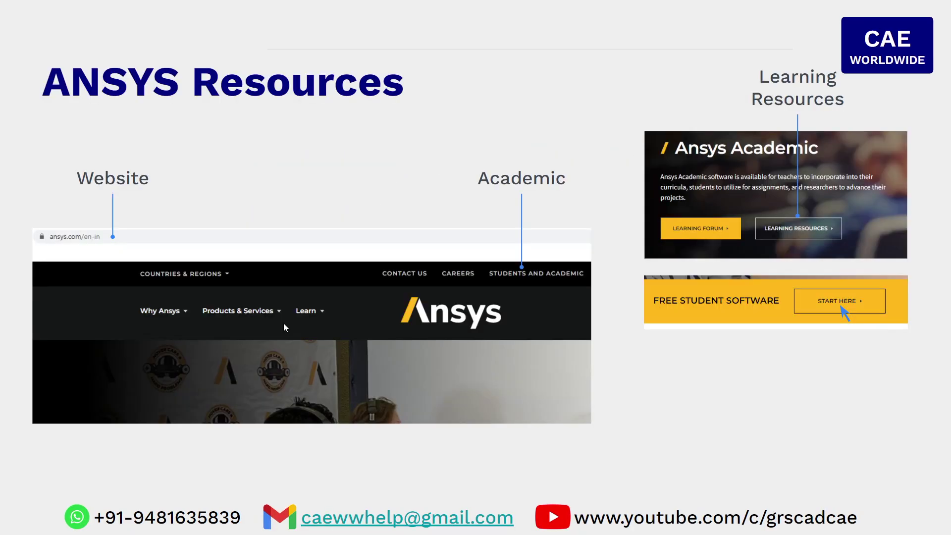
left_click(285, 324)
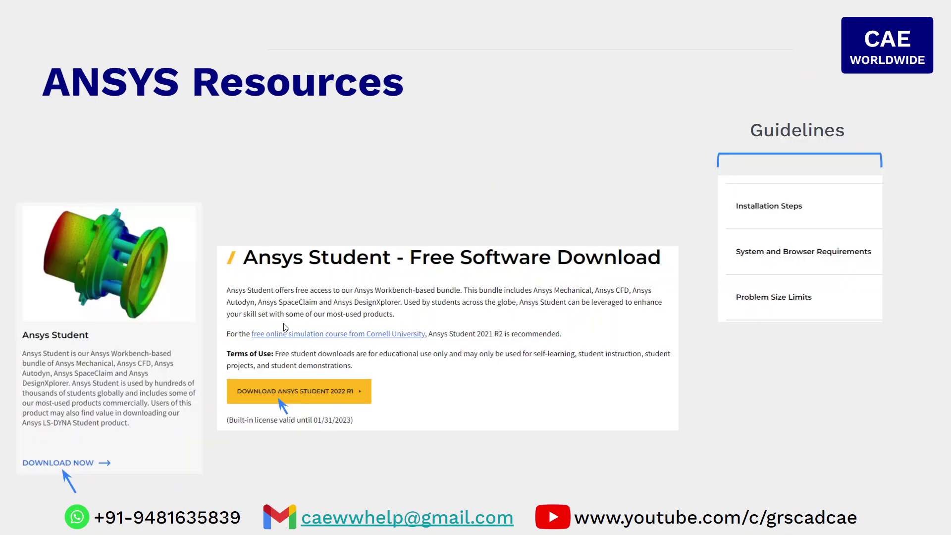